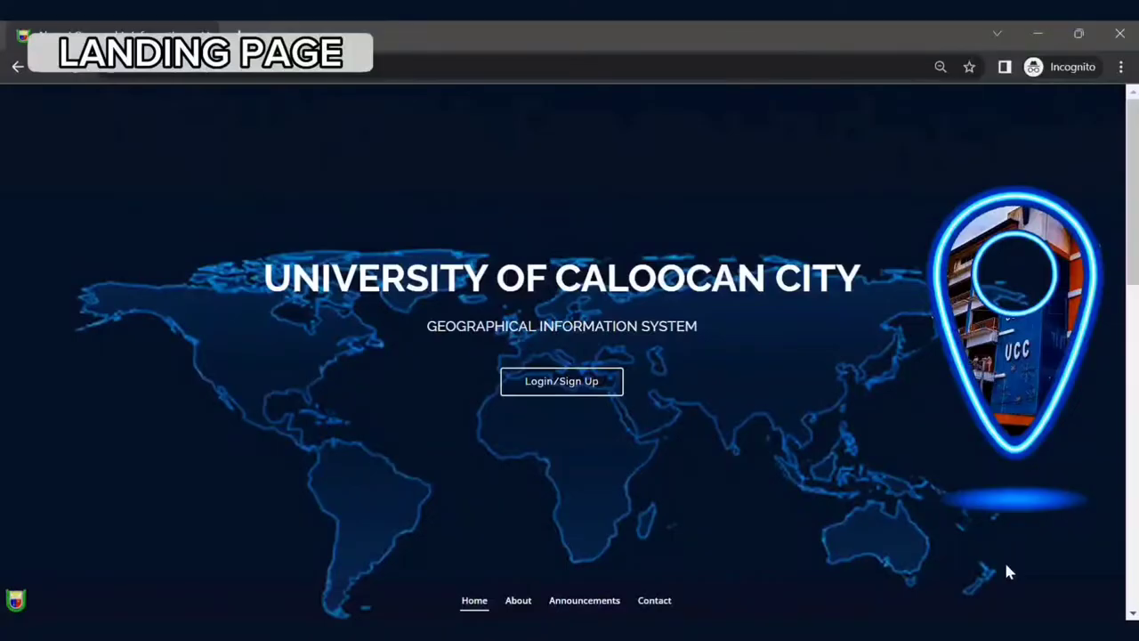
Scroll down and step the landing-page carousel through to the Goal slide.
scroll(945, 423, "down", 4)
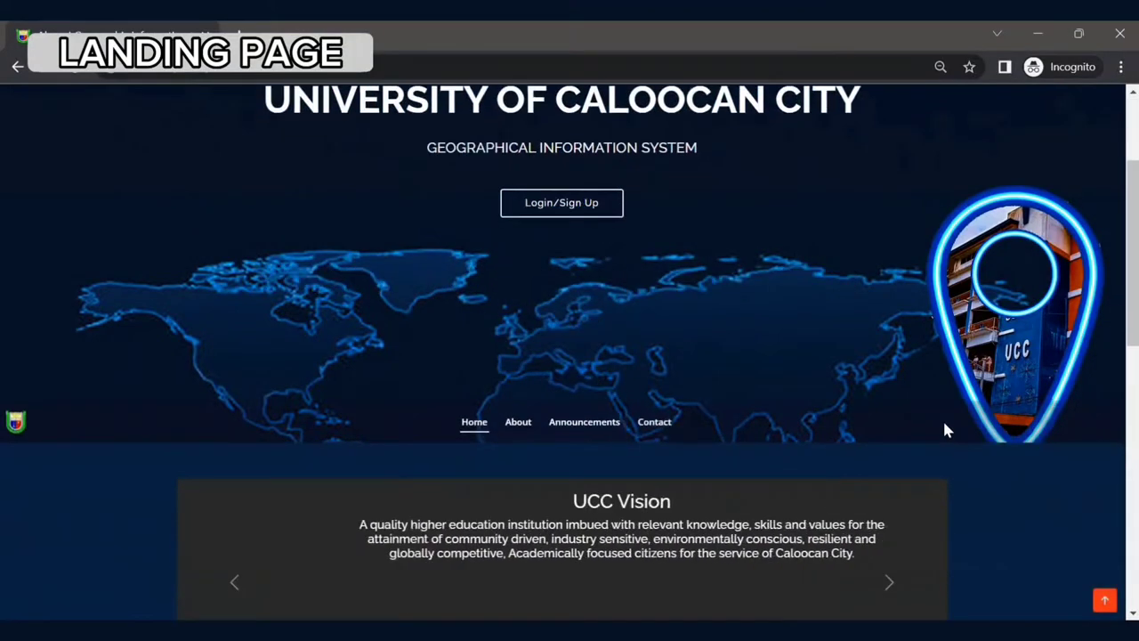
left_click(901, 407)
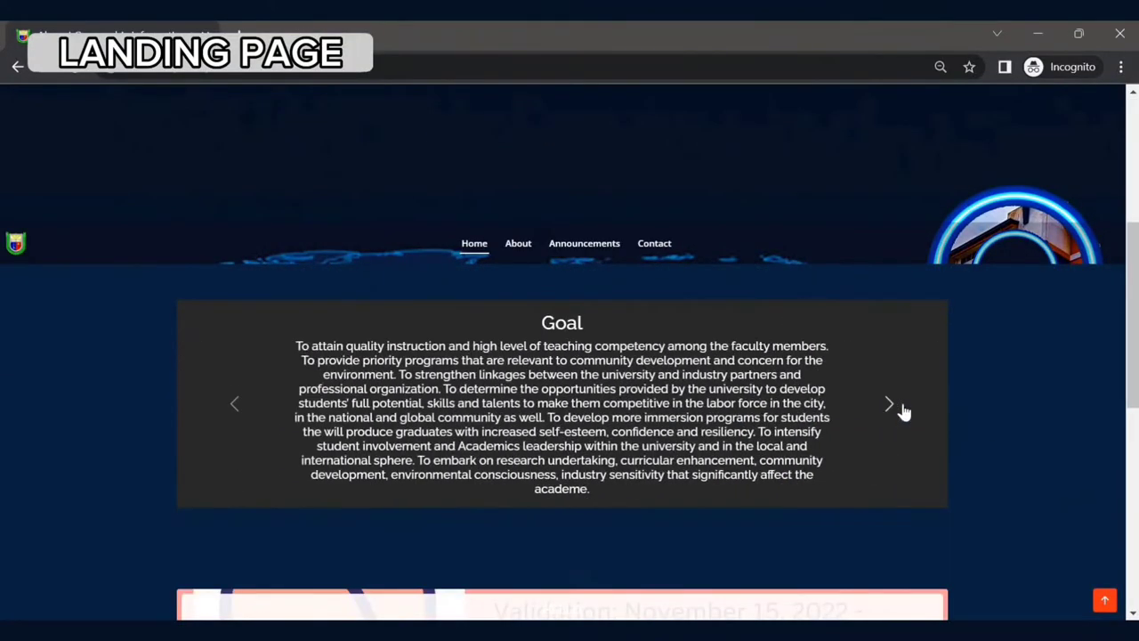
left_click(901, 407)
left_click(901, 407)
left_click(901, 406)
left_click(890, 405)
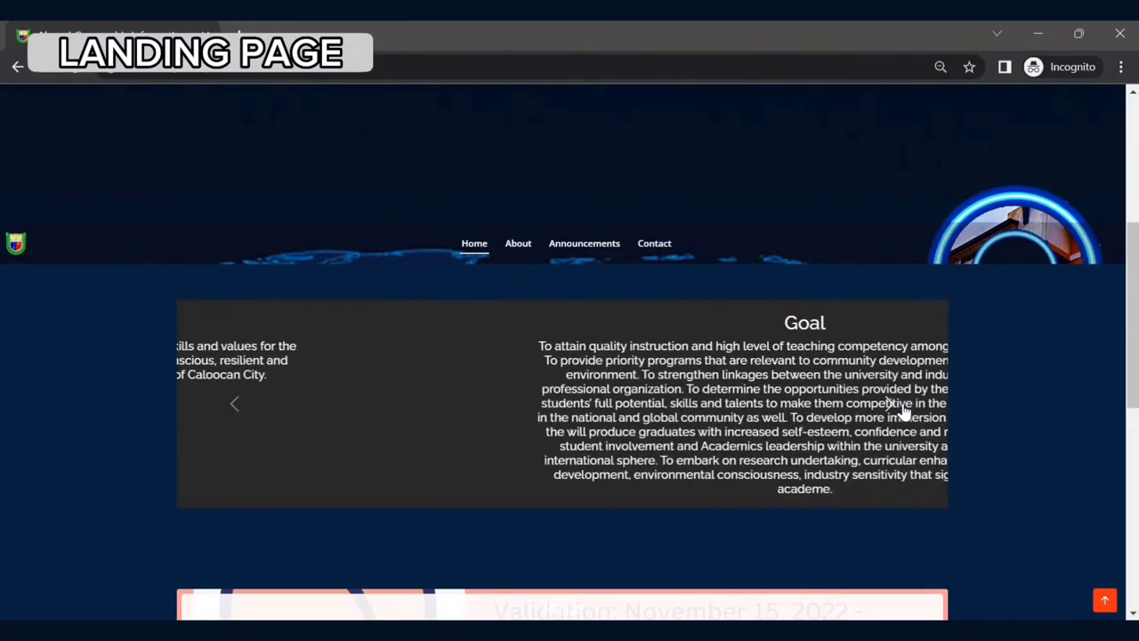
Scroll down to the Contact section and back up, then go to the Login/Sign Up page.
scroll(1011, 418, "down", 4)
scroll(1010, 420, "down", 3)
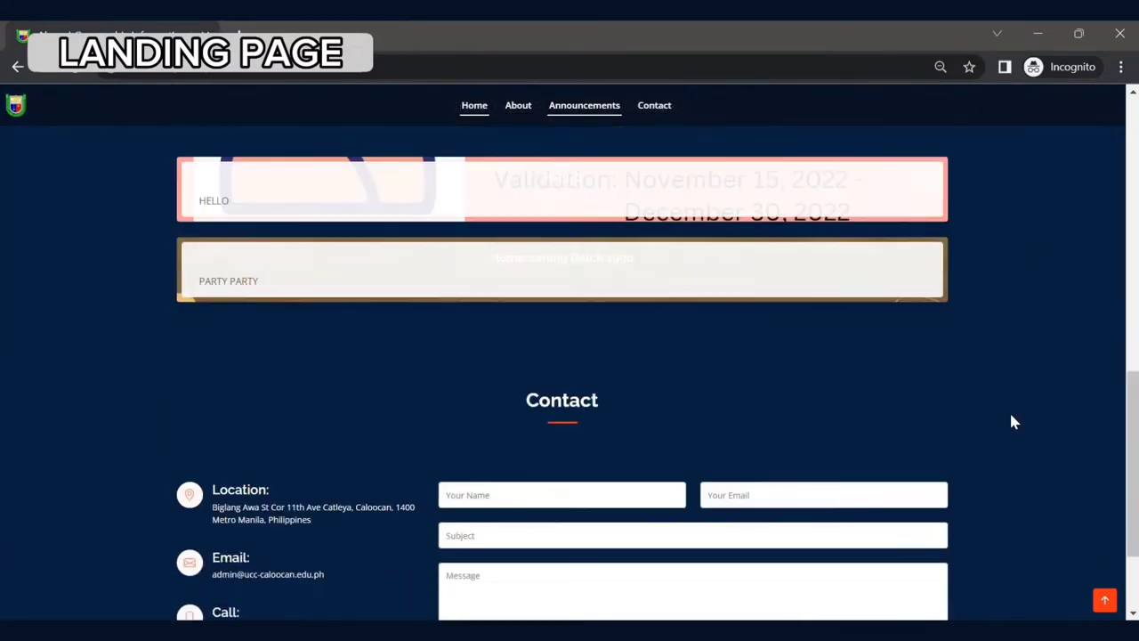
scroll(1010, 420, "up", 3)
scroll(1023, 451, "up", 10)
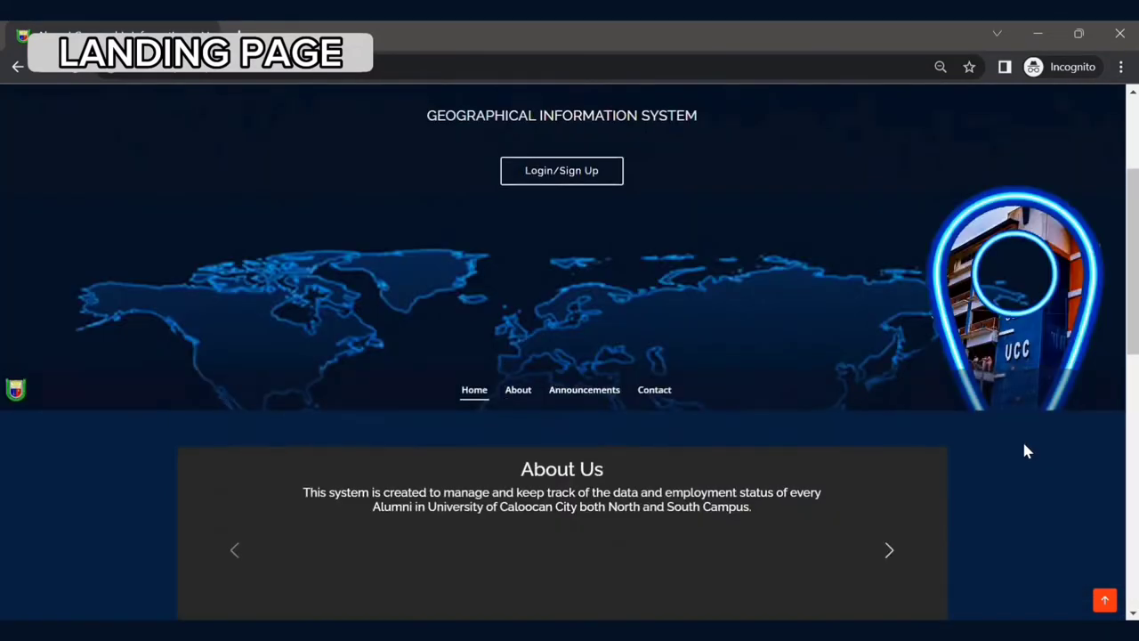
scroll(1023, 451, "up", 2)
left_click(557, 386)
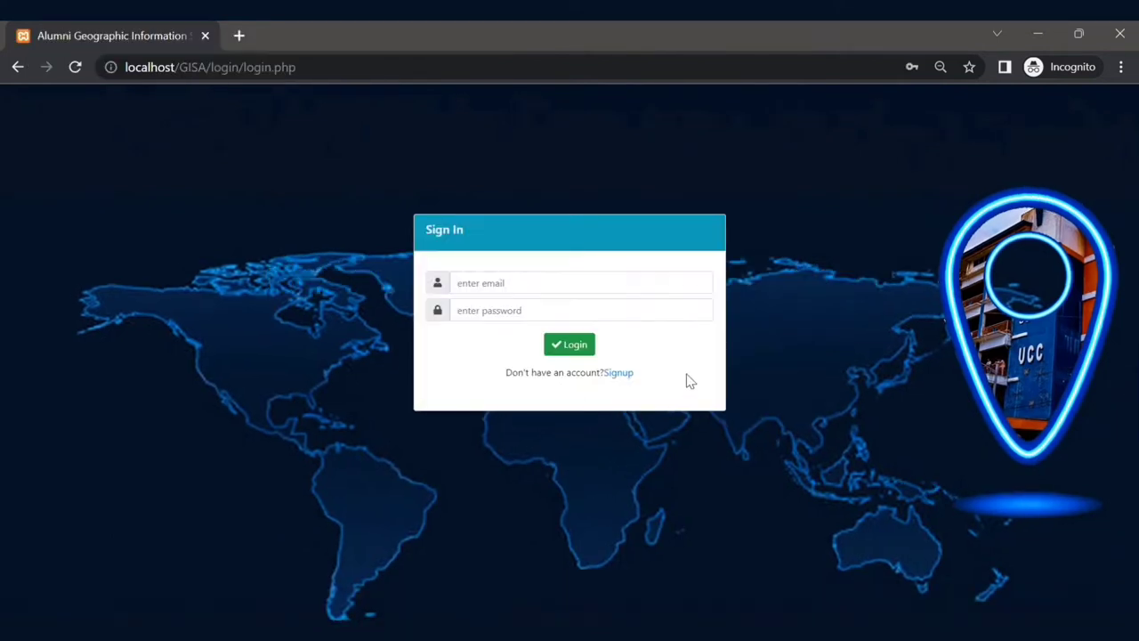
On the signup form, enter the name fields, student number, email, password and its confirmation.
left_click(628, 374)
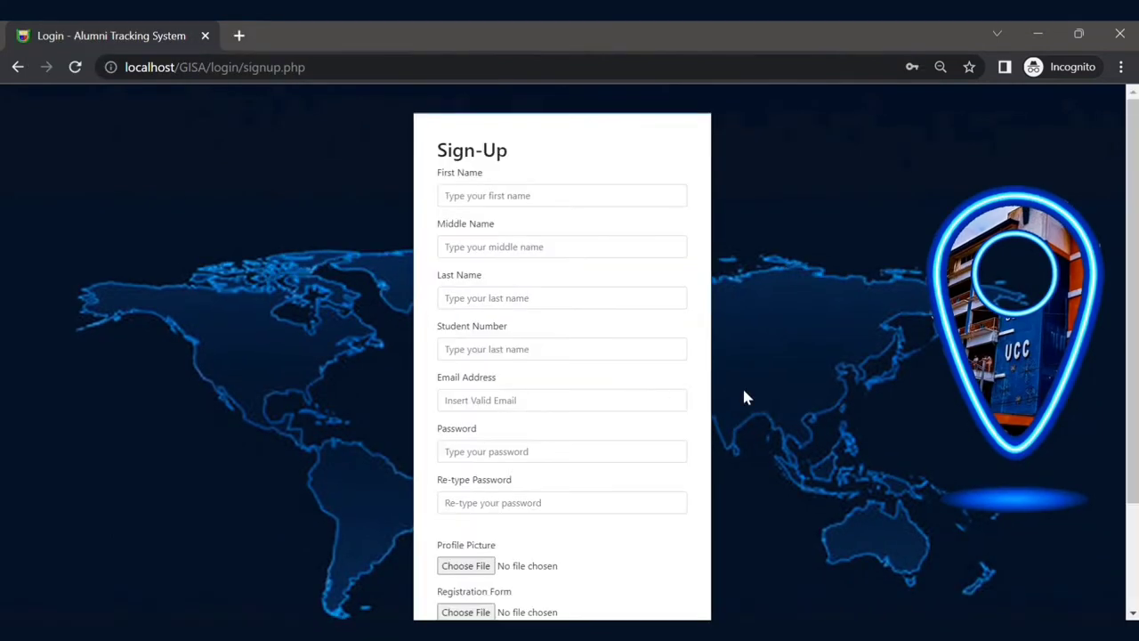
scroll(707, 395, "down", 2)
scroll(706, 394, "up", 2)
left_click(585, 210)
type("Juan")
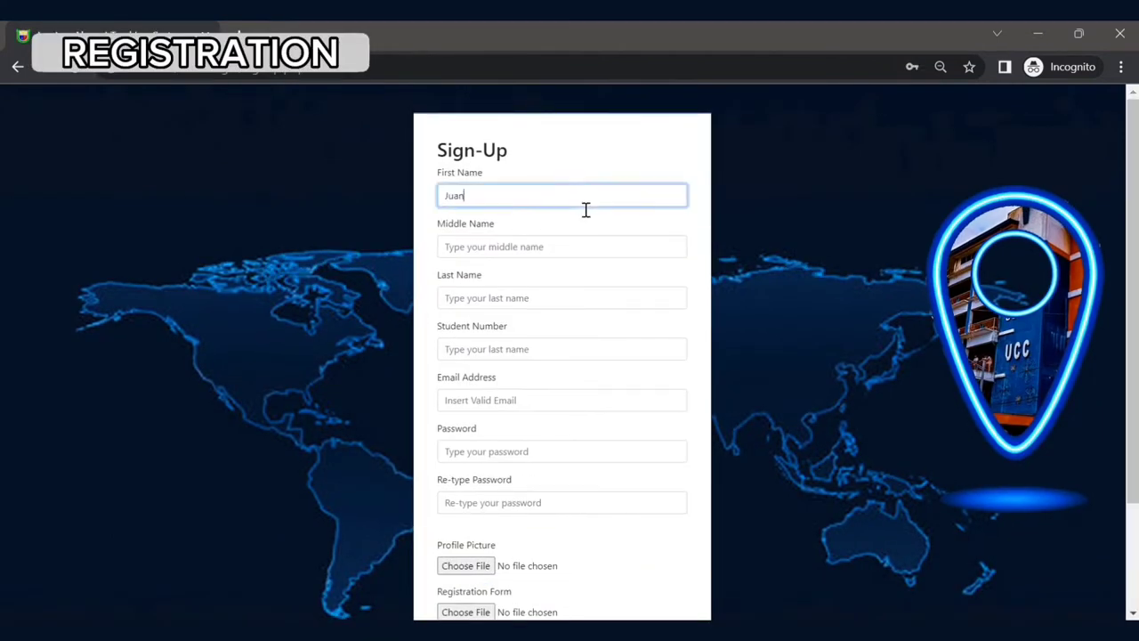
left_click(545, 251)
left_click(513, 300)
type("Dela Cruz")
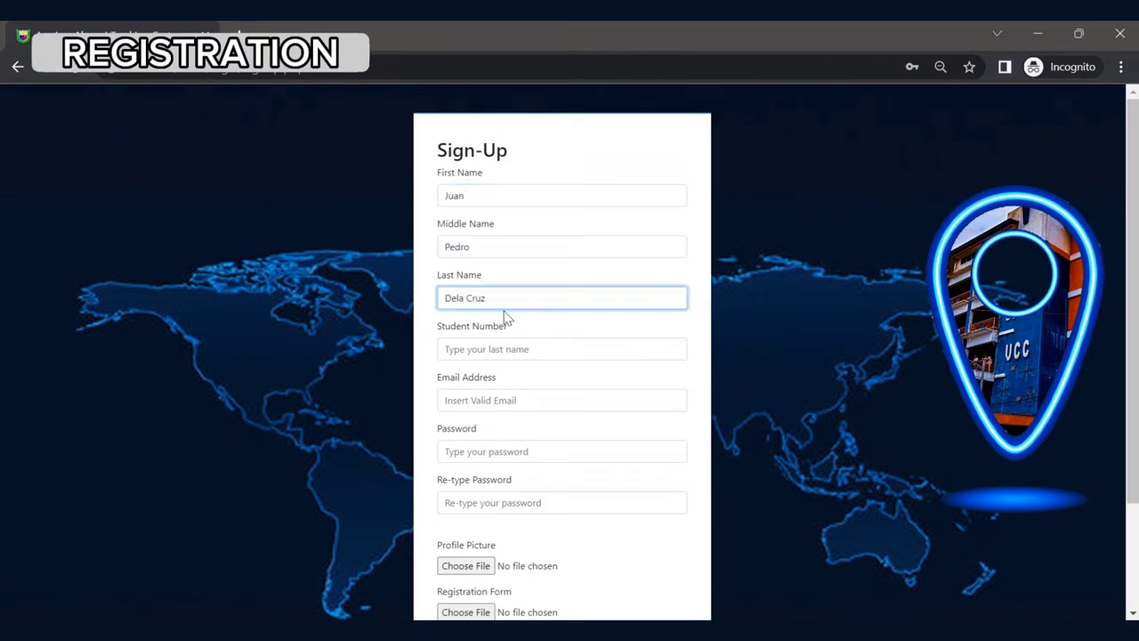
left_click(524, 350)
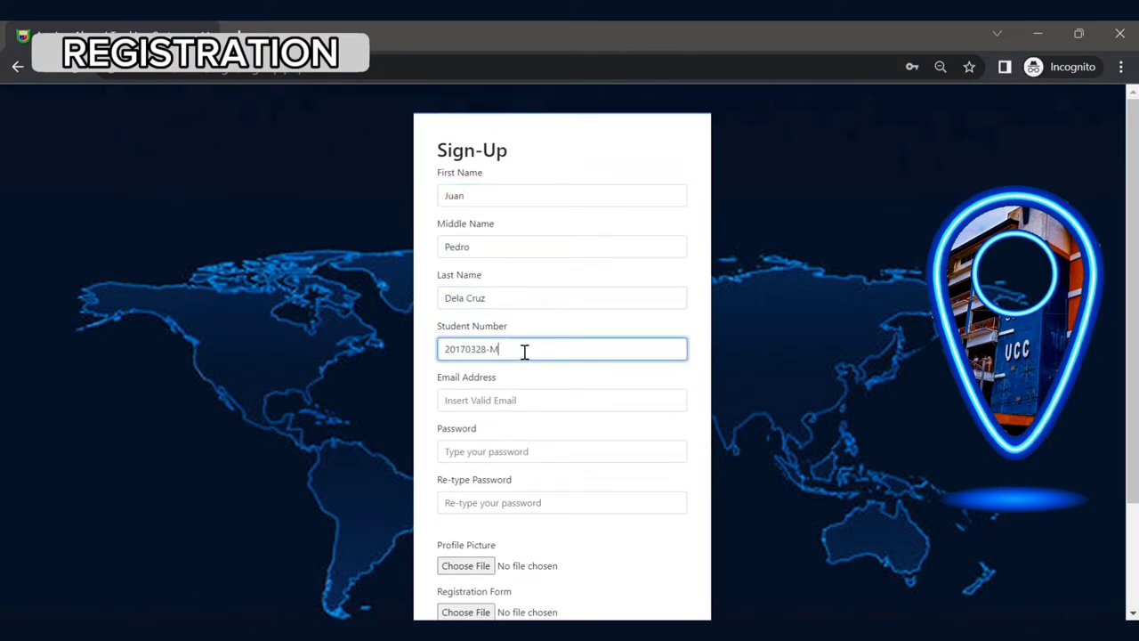
left_click(521, 410)
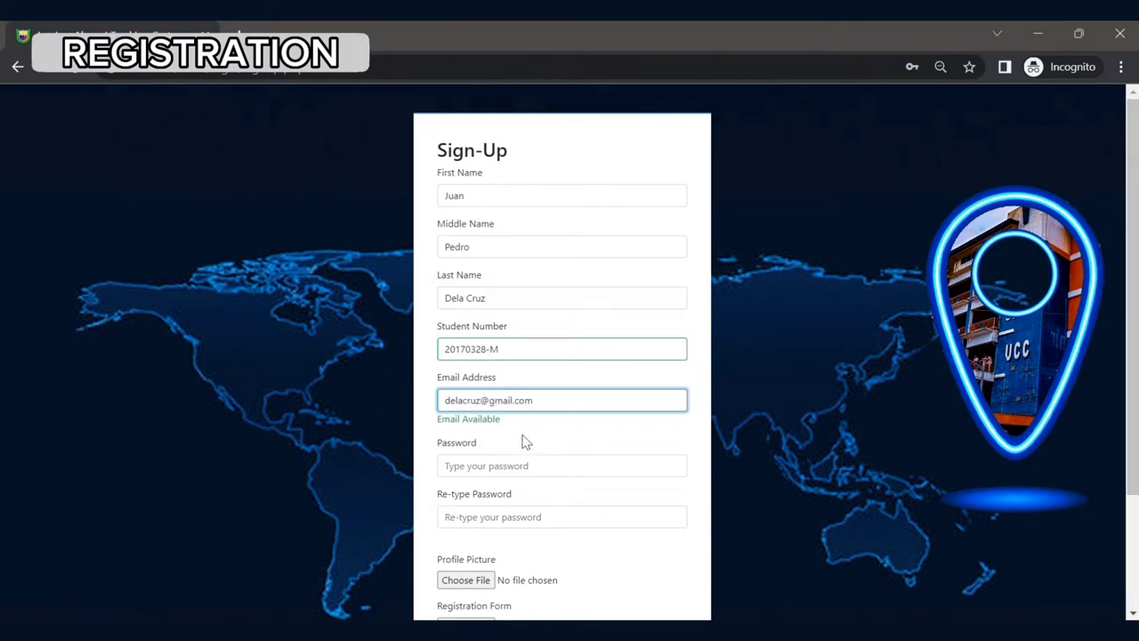
left_click(536, 472)
left_click(532, 523)
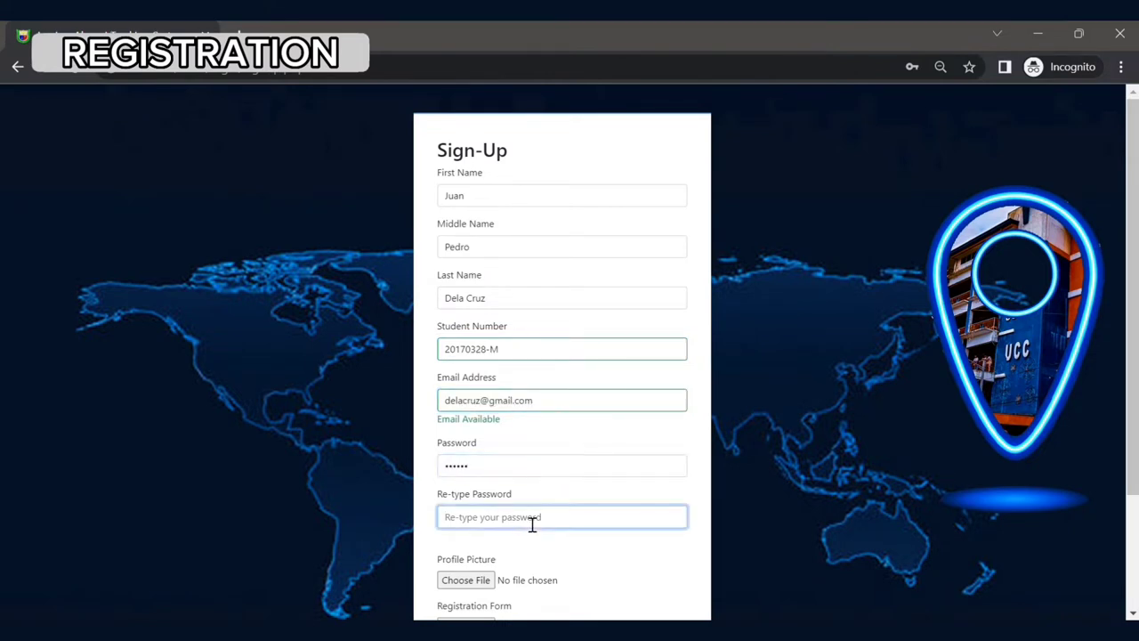
Attach pic.jpg as profile picture plus the registration form and UCC ID images, then submit.
scroll(533, 524, "down", 2)
left_click(485, 436)
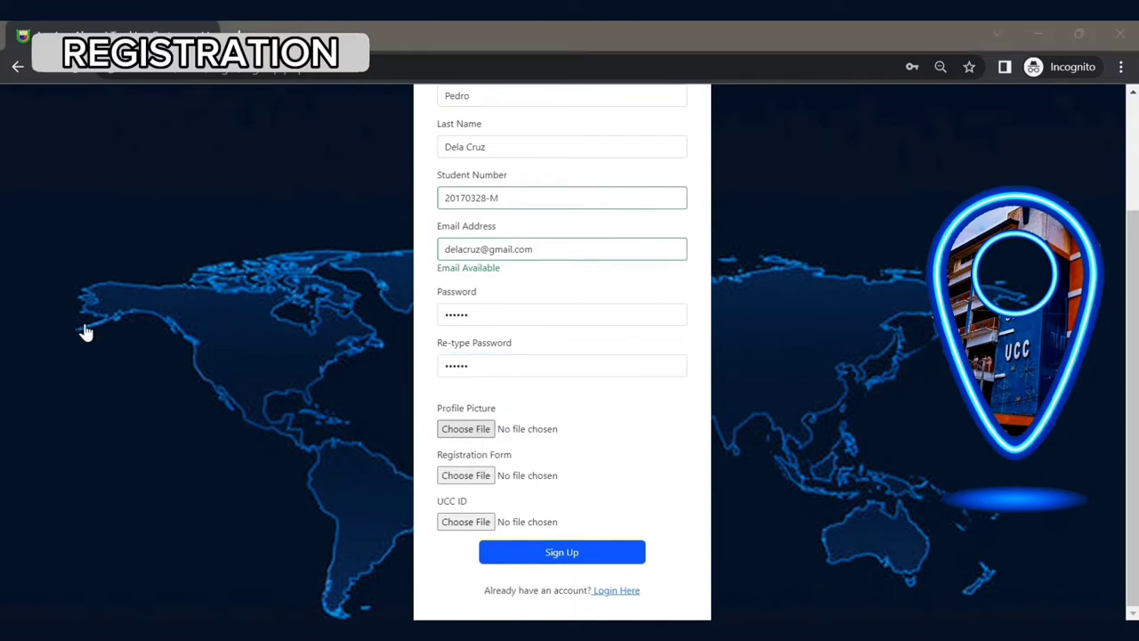
double_click(478, 572)
left_click(465, 475)
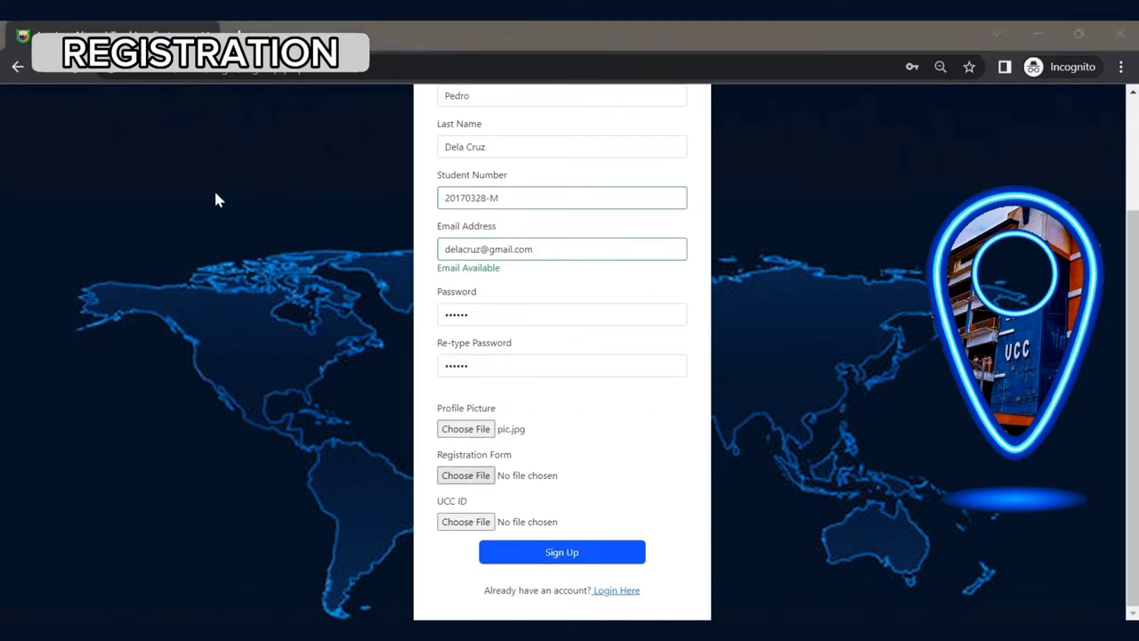
double_click(477, 574)
left_click(463, 525)
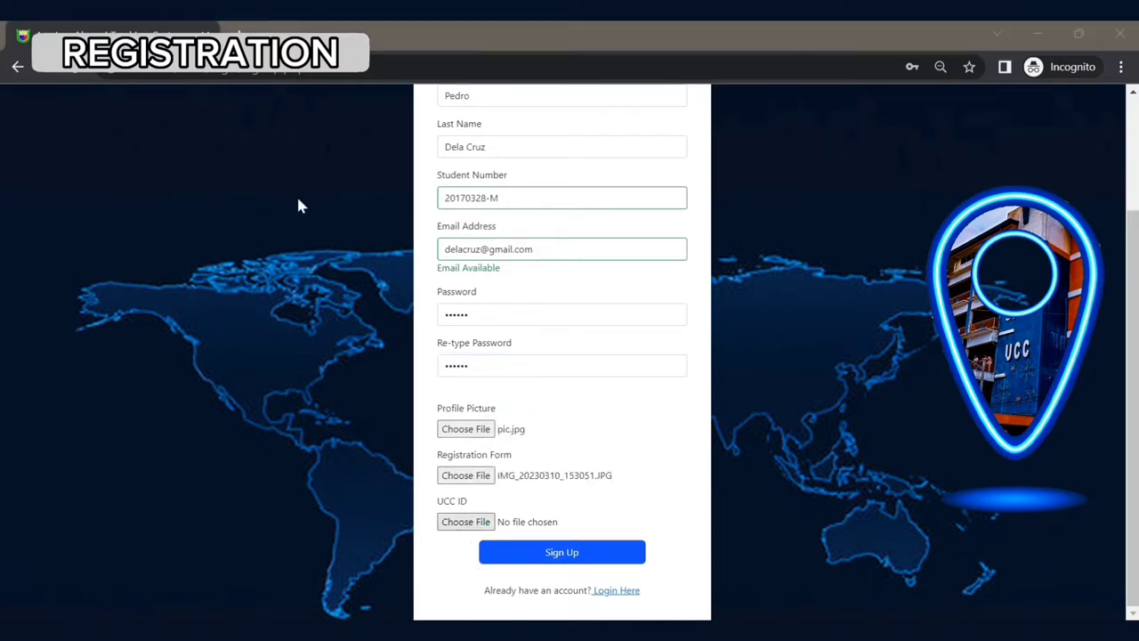
double_click(475, 574)
left_click(580, 552)
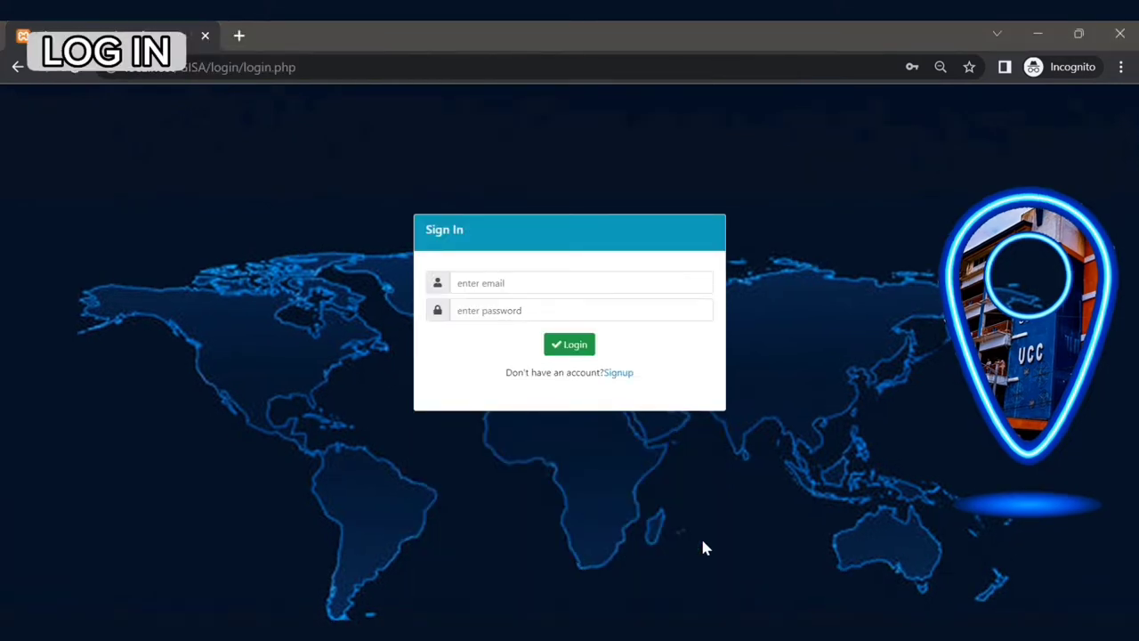
Log in with the new alumni account's email and password.
left_click(589, 296)
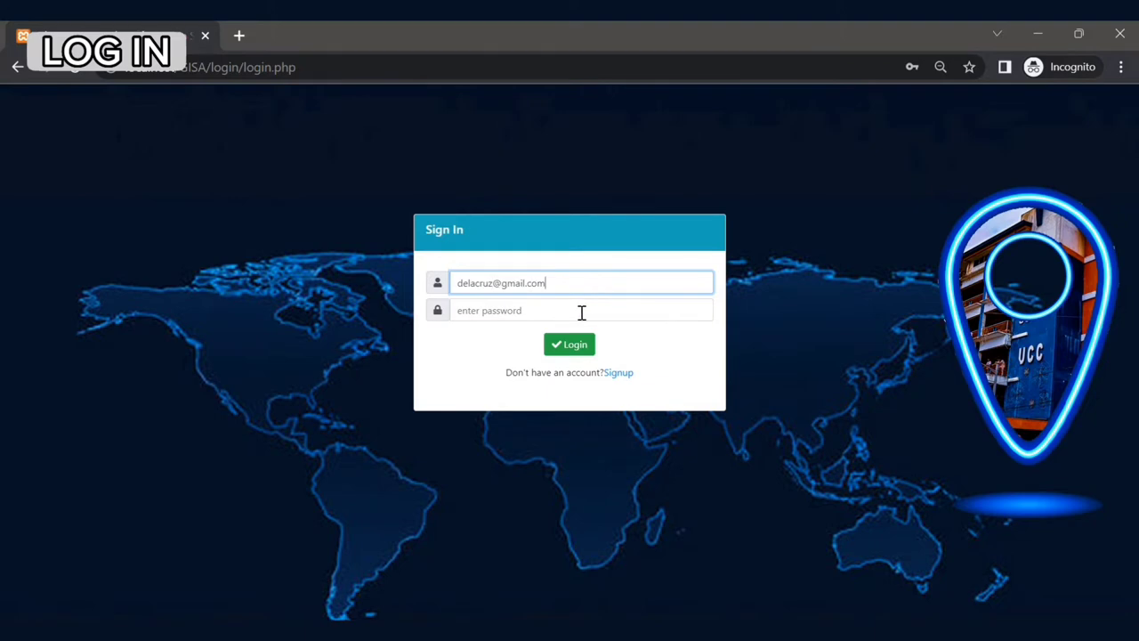
left_click(576, 316)
left_click(577, 349)
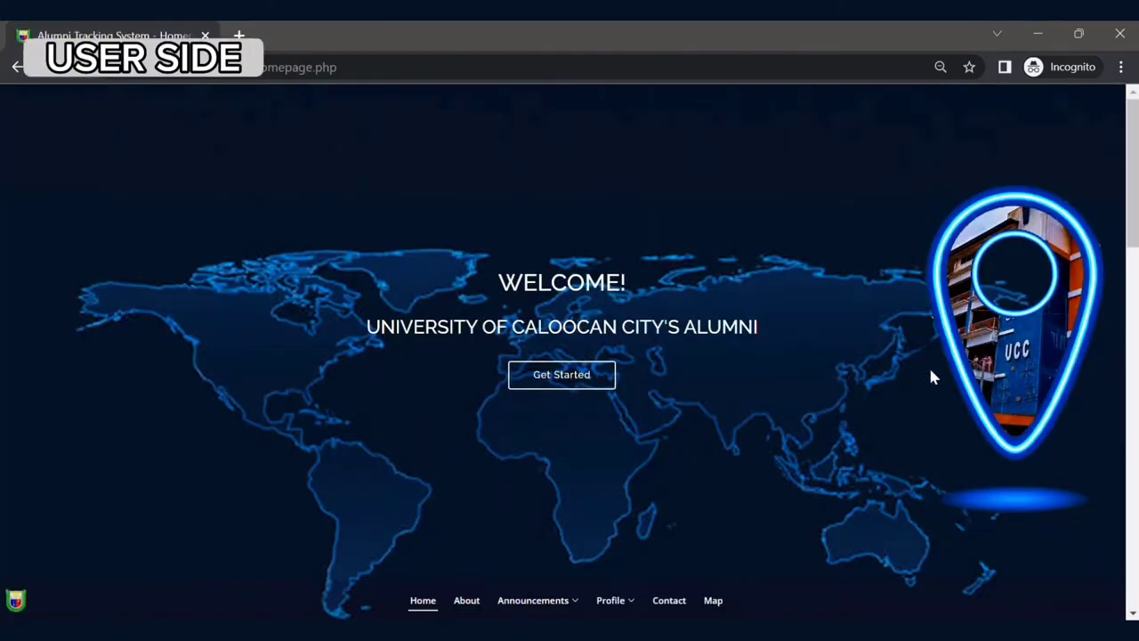
Browse the homepage carousel through to the Goal slide.
scroll(933, 350, "down", 5)
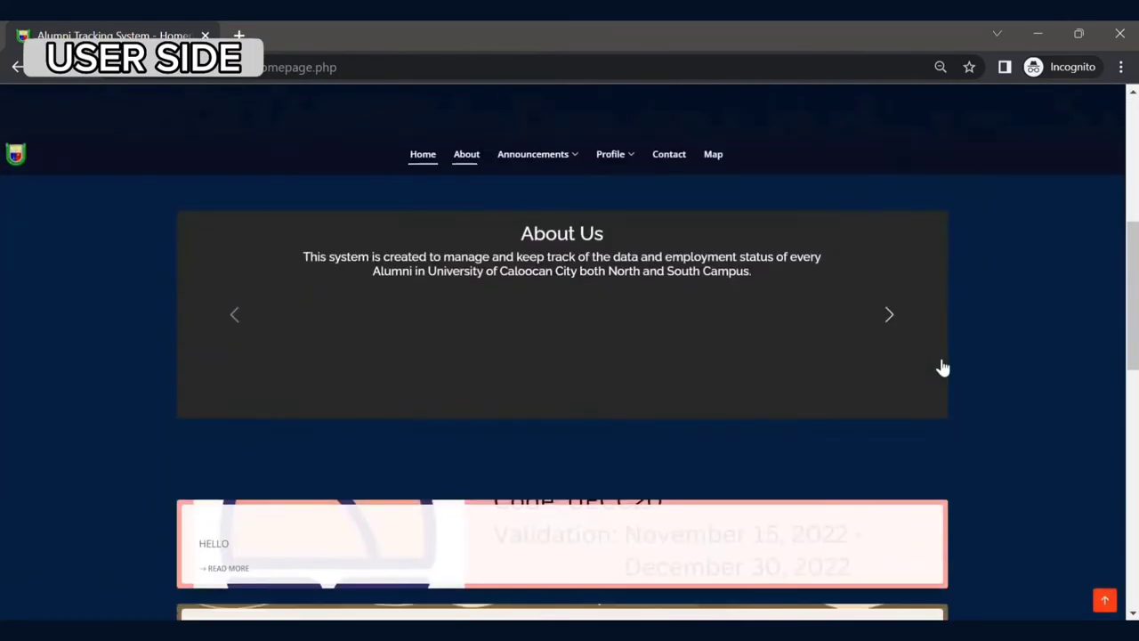
left_click(909, 319)
left_click(899, 318)
left_click(897, 318)
scroll(897, 318, "down", 1)
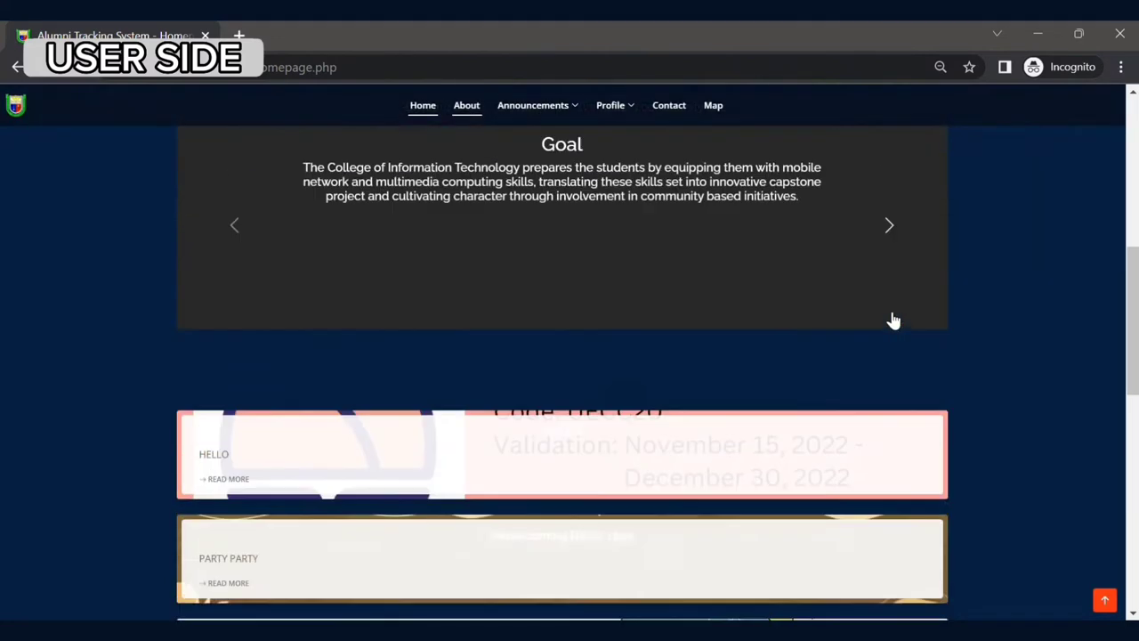
Browse the Events announcements and an event's details, returning home between views.
left_click(228, 480)
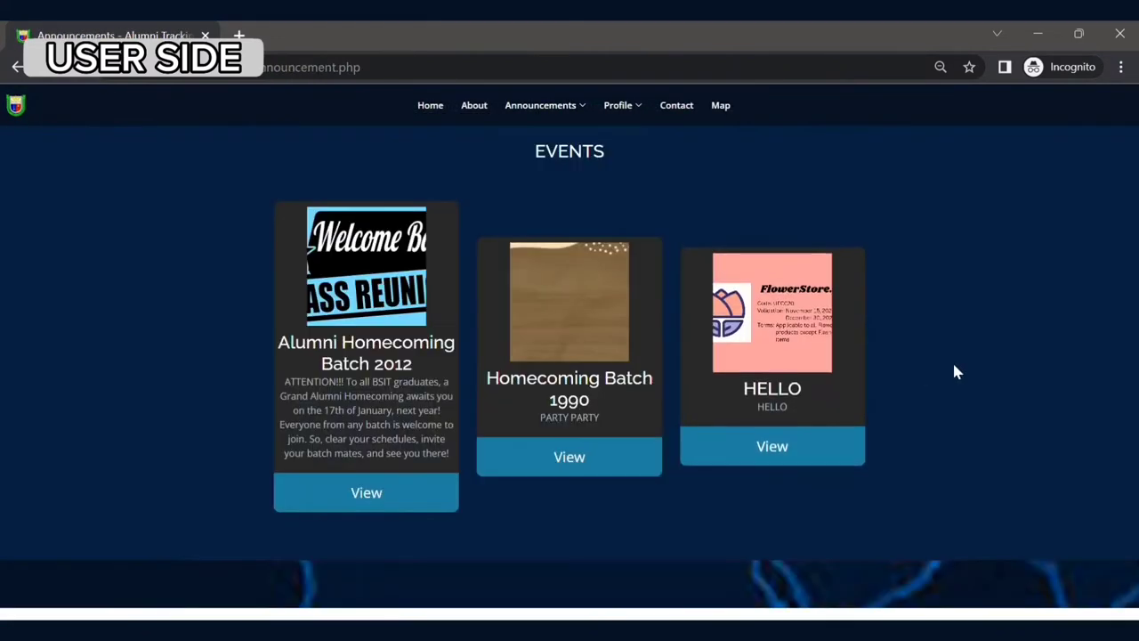
left_click(374, 490)
left_click(445, 107)
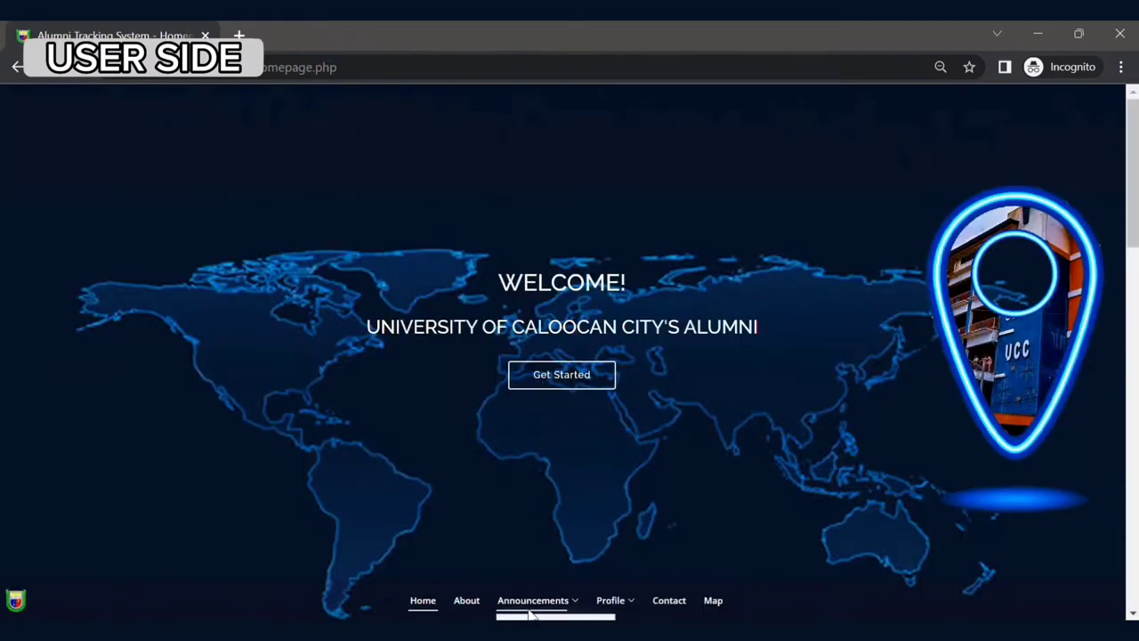
scroll(631, 531, "down", 10)
left_click(516, 494)
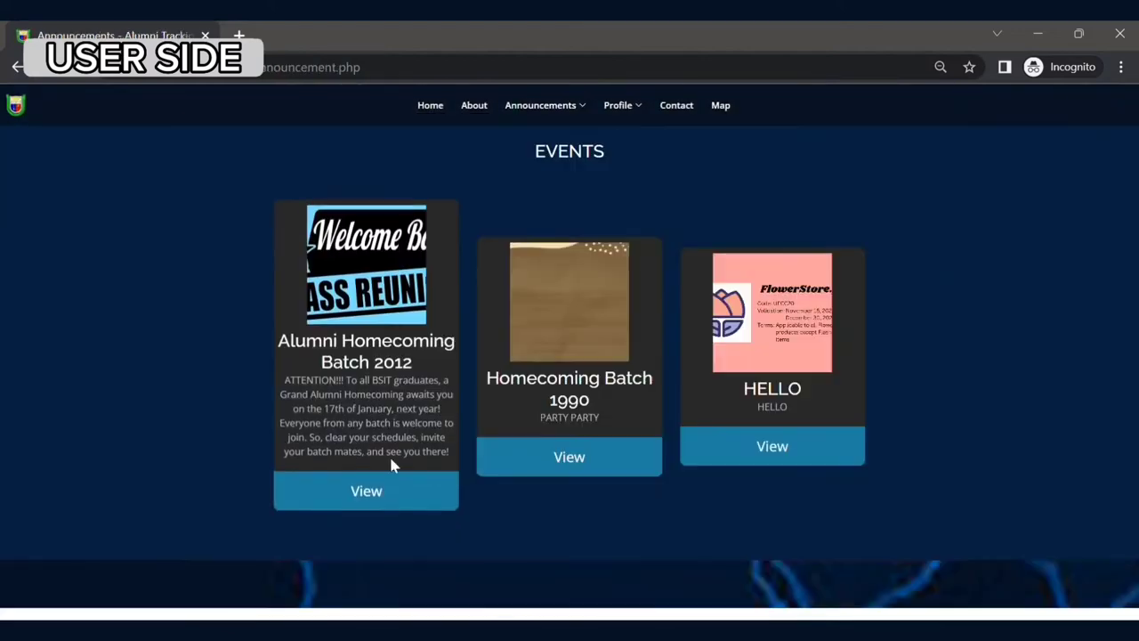
left_click(442, 114)
scroll(676, 428, "down", 10)
scroll(430, 399, "down", 3)
left_click(236, 464)
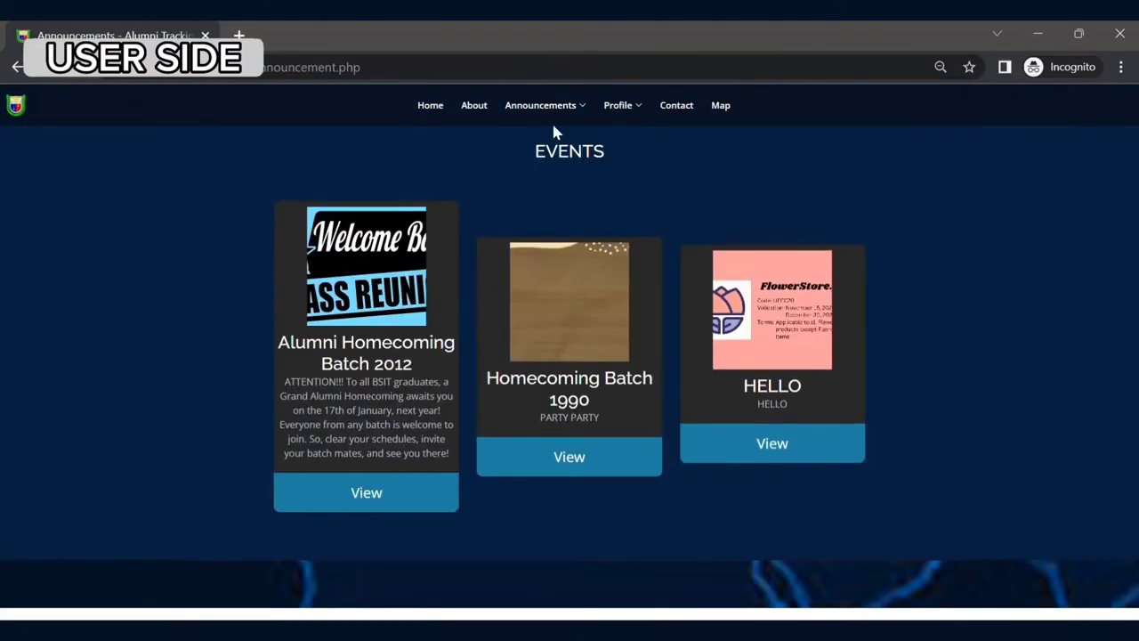
Switch to Job Offers, read the Urgent Hiring offer, and return to the homepage.
left_click(541, 177)
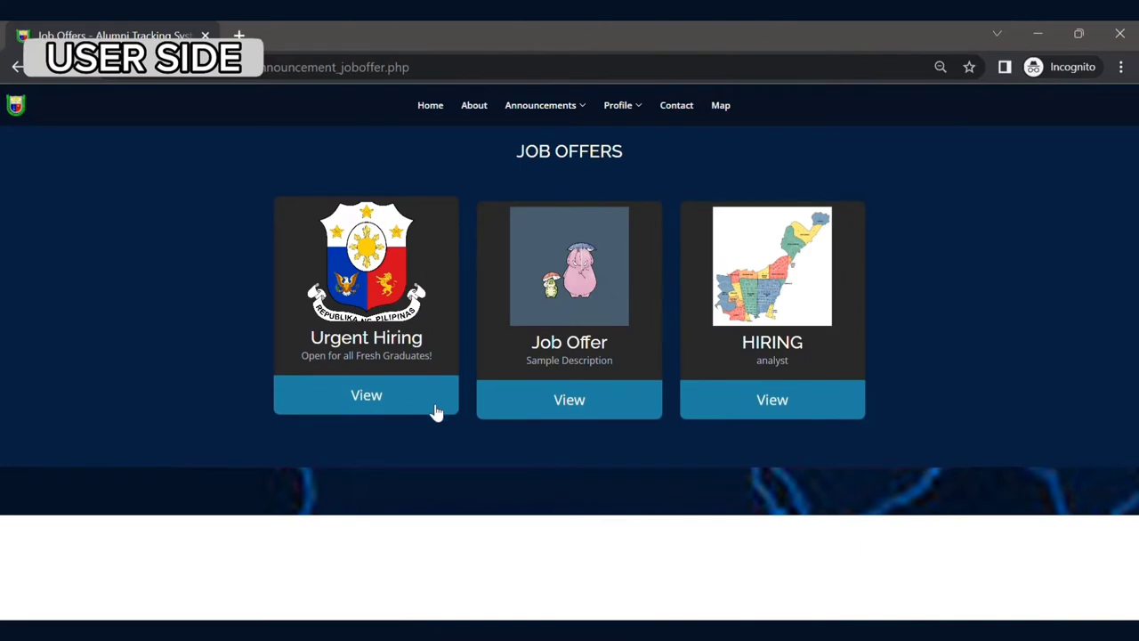
left_click(436, 410)
scroll(754, 445, "down", 1)
scroll(753, 445, "up", 2)
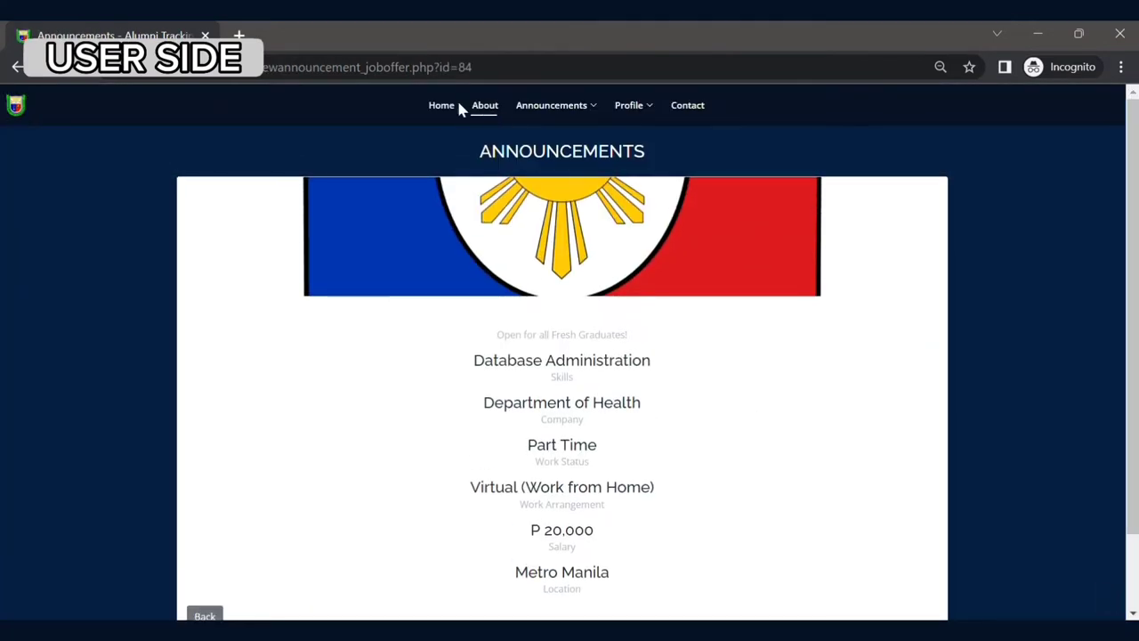
left_click(449, 107)
scroll(748, 443, "down", 3)
mouse_move(614, 332)
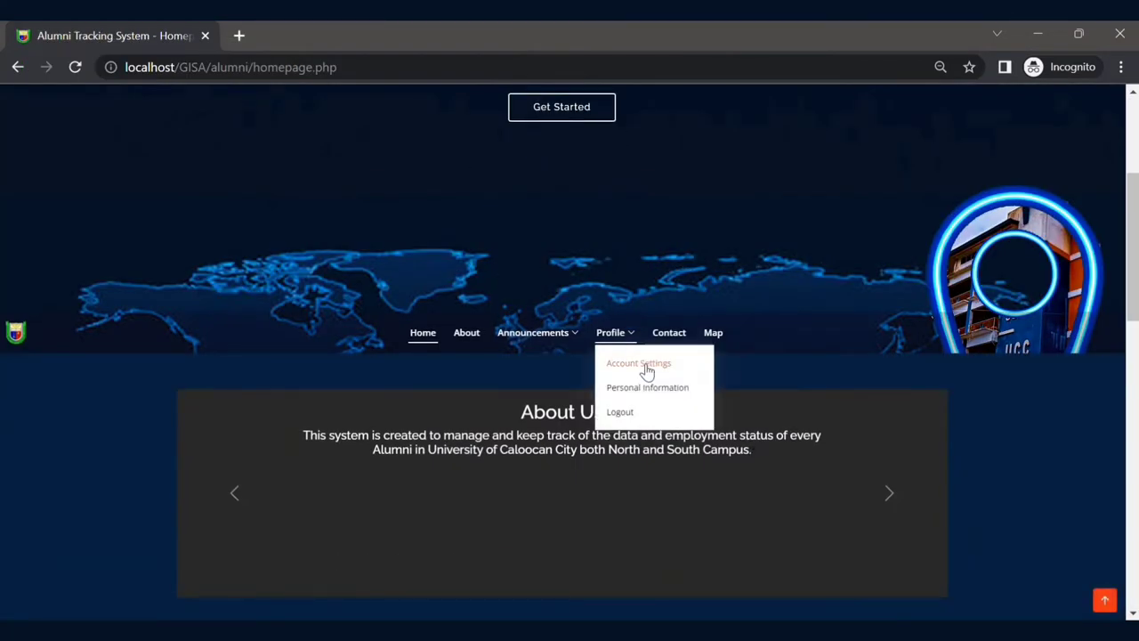
On the profile's personal data sheet, enter age 25 plus the mobile and telephone numbers.
left_click(636, 364)
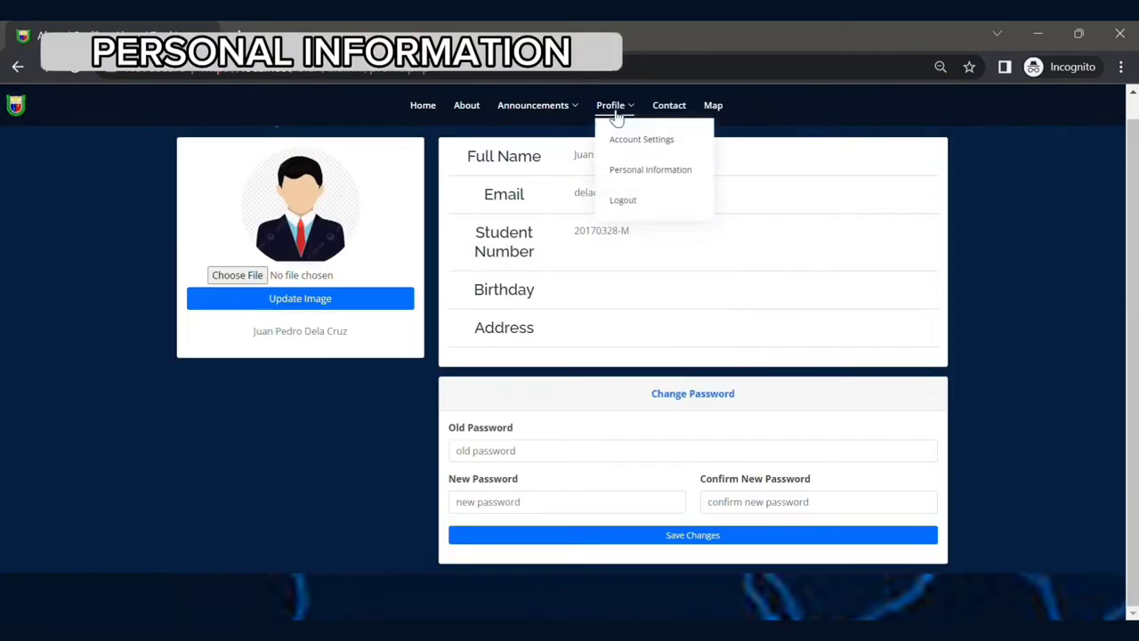
left_click(652, 171)
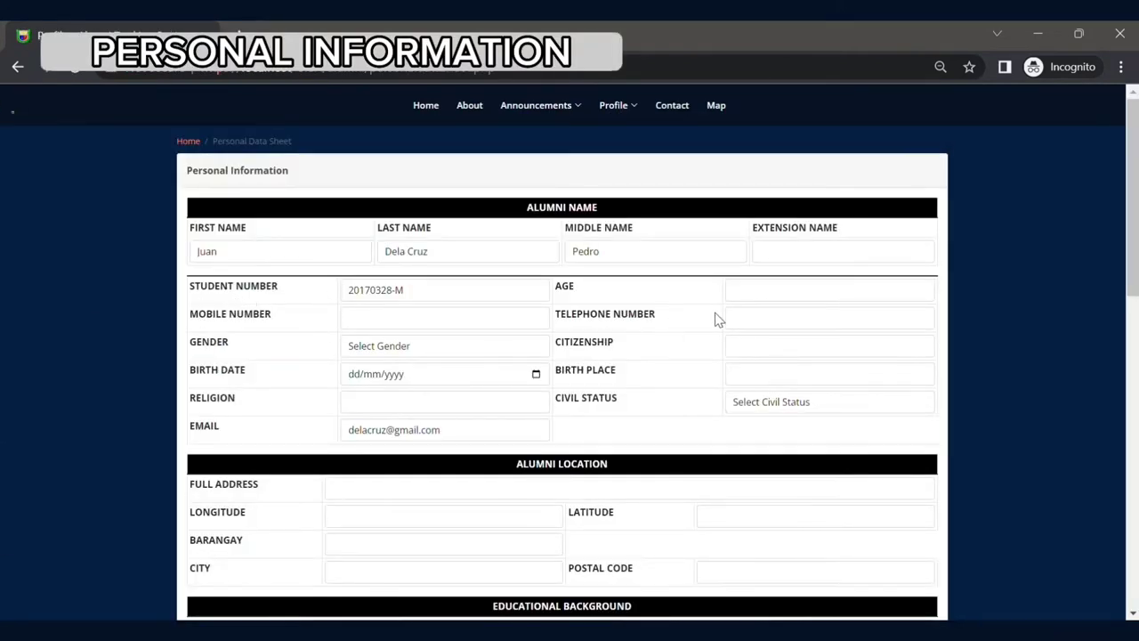
left_click(909, 300)
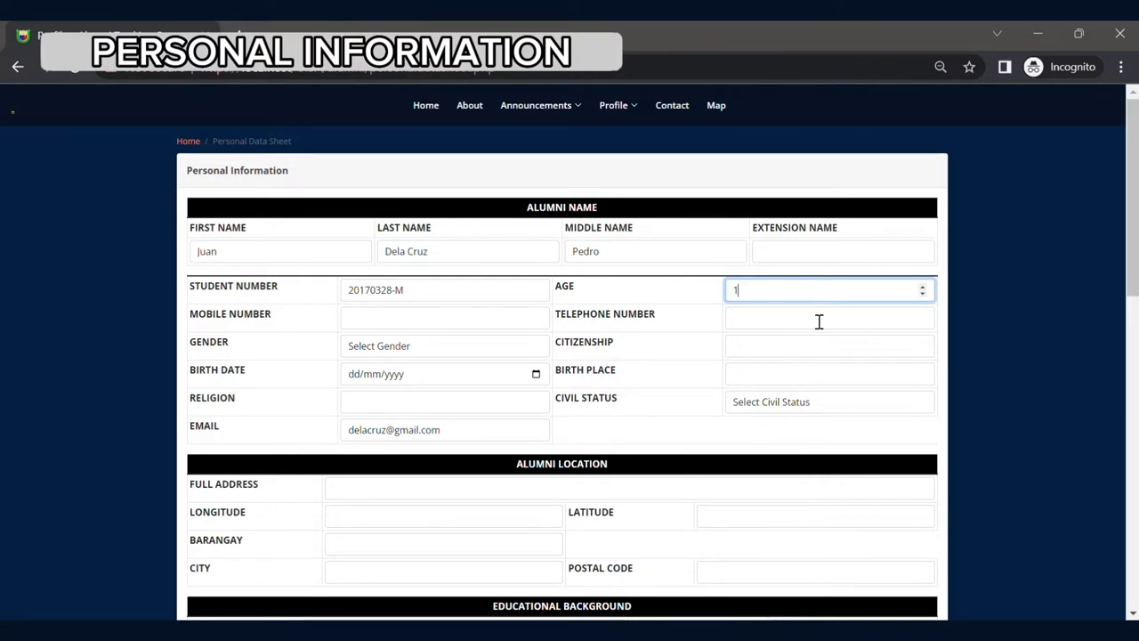
left_click(482, 322)
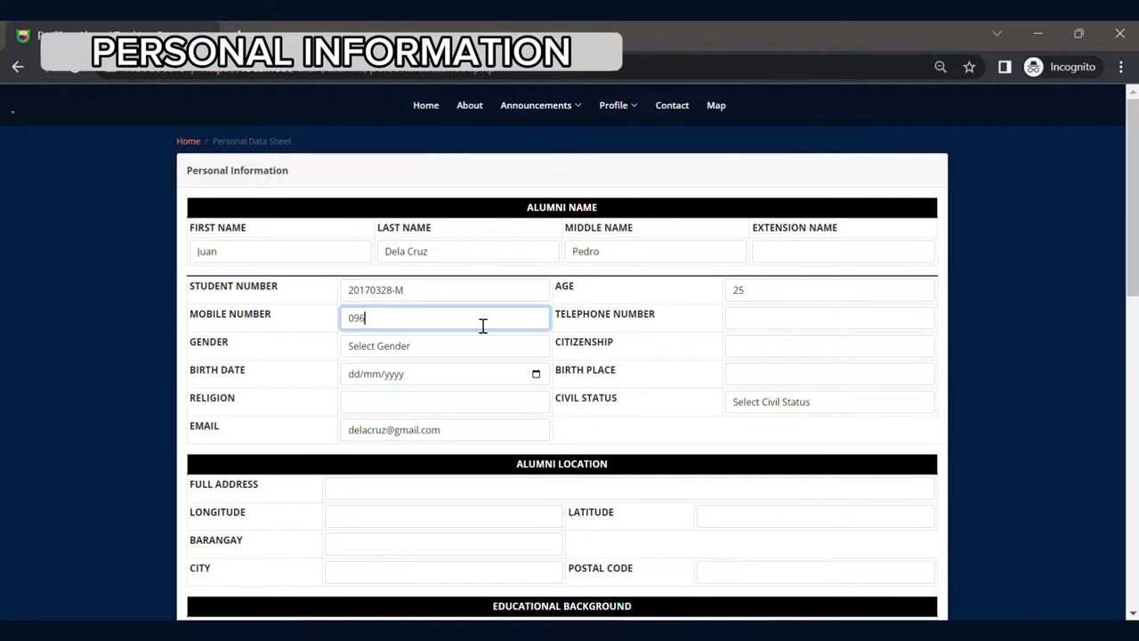
left_click(781, 322)
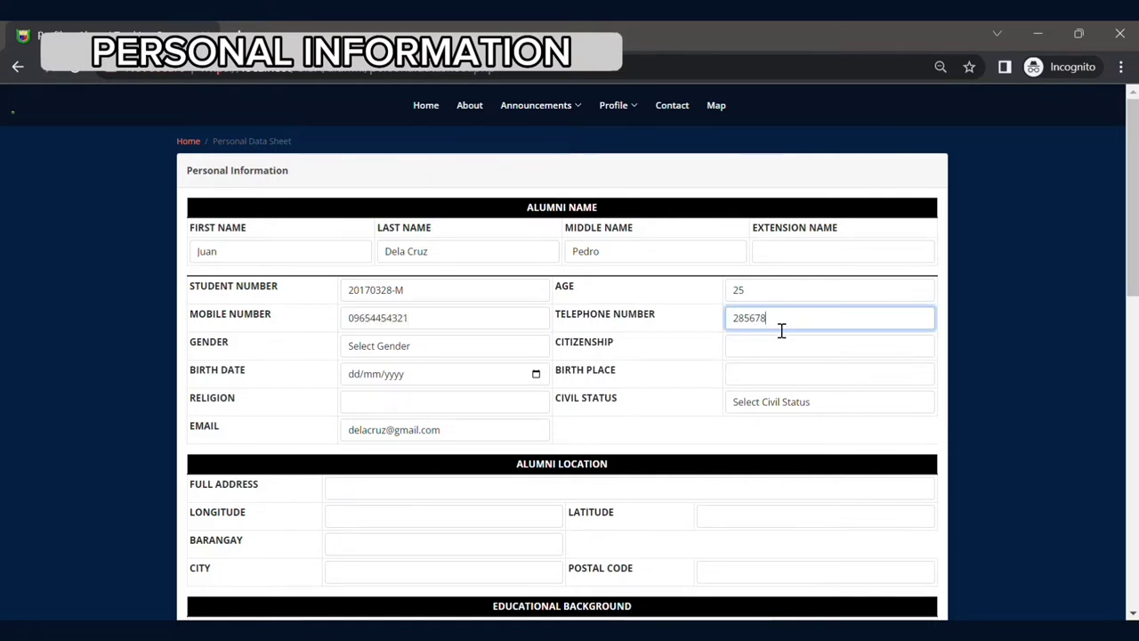
Set gender Male, citizenship Filipino, the birth date, birthplace Caloocan and religion Catholic.
left_click(530, 347)
left_click(774, 351)
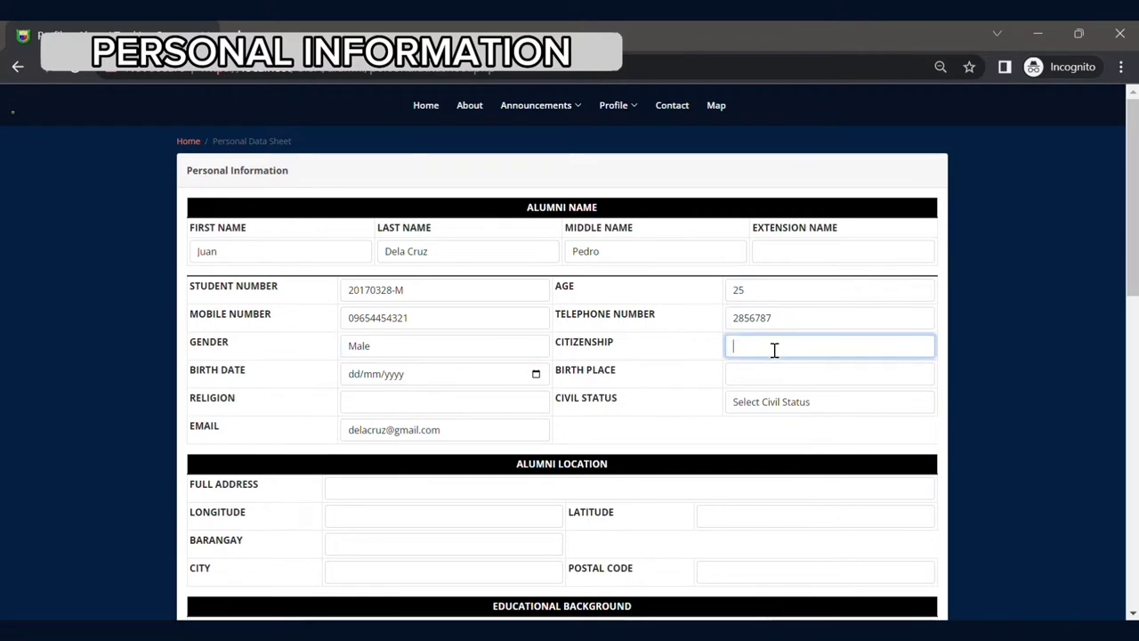
type("Filipino")
key("Tab")
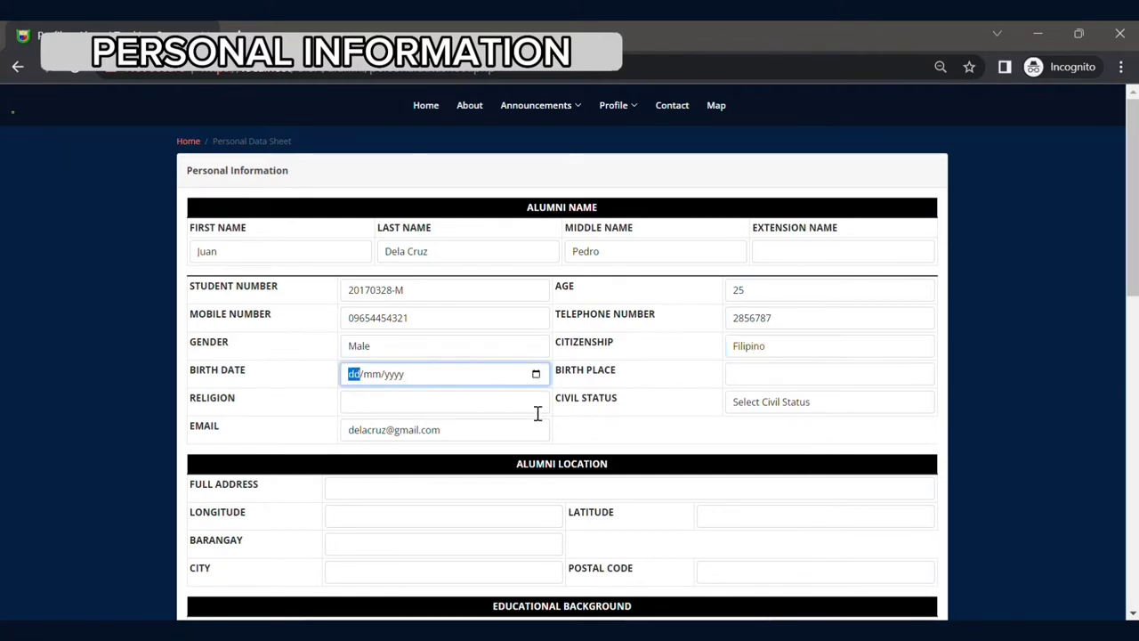
left_click(774, 373)
type("Caloocan")
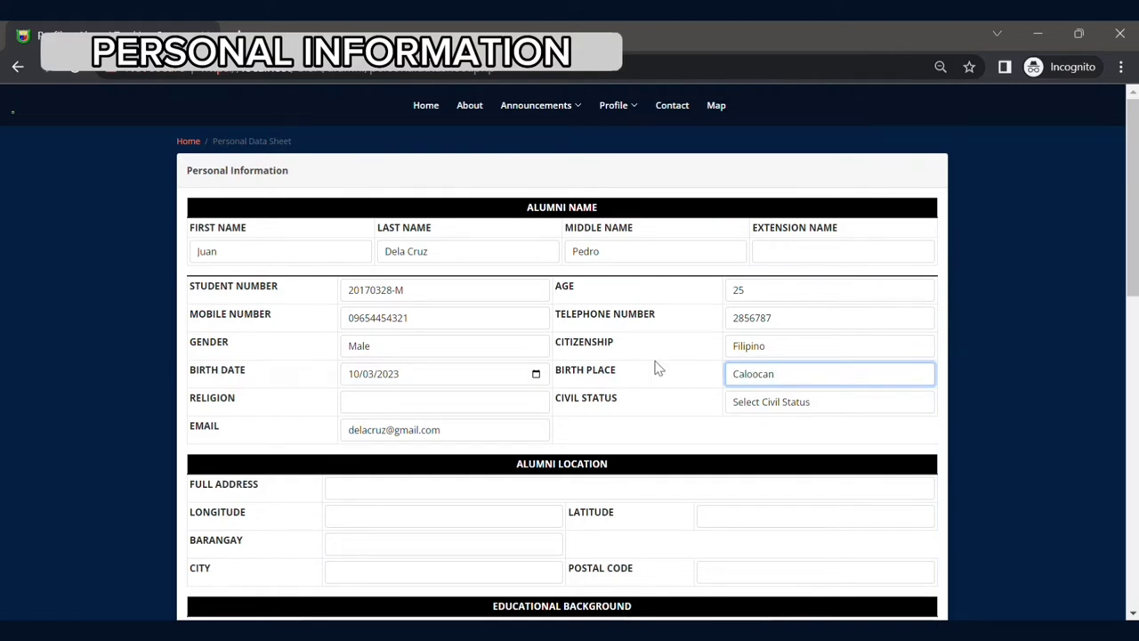
left_click(468, 407)
type("Catholic")
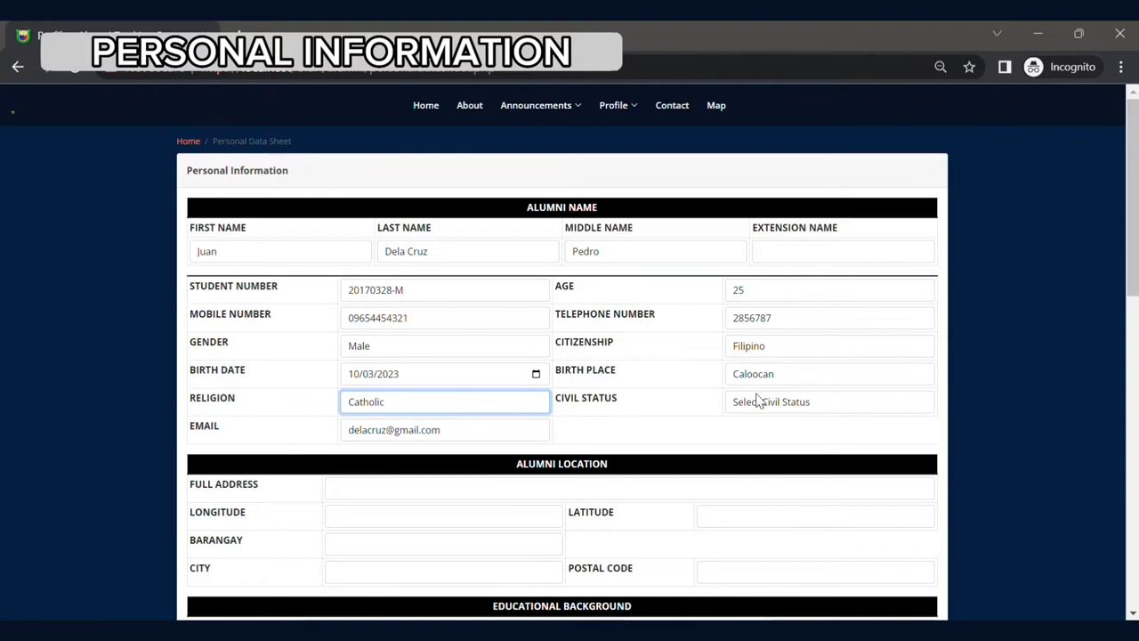
scroll(757, 402, "down", 1)
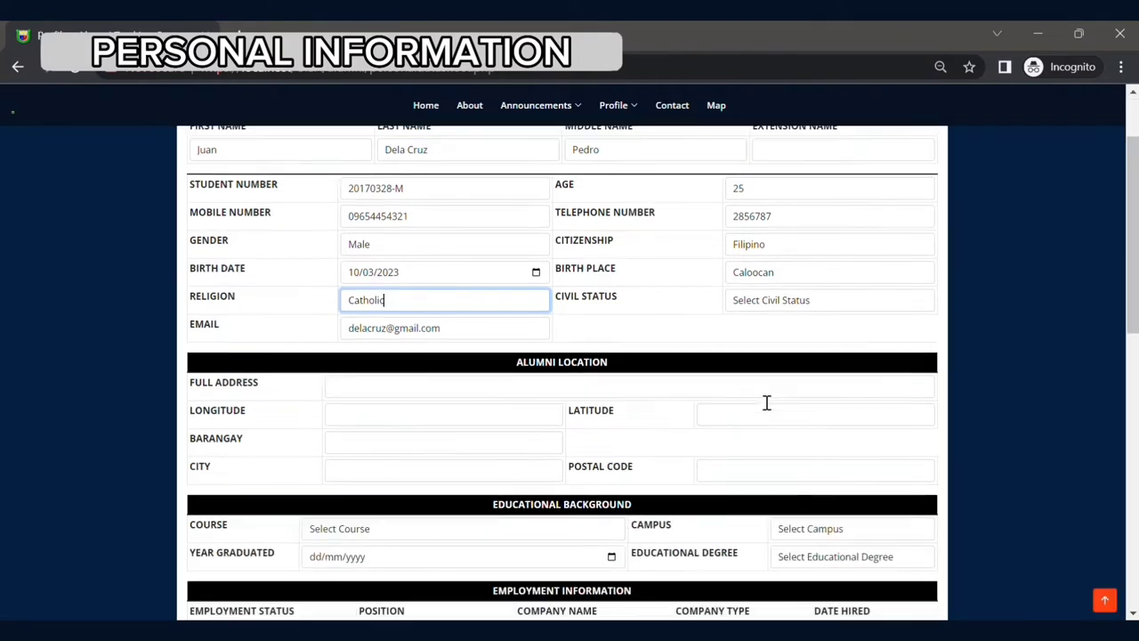
scroll(761, 401, "down", 2)
Open maps.google.com in a new tab and search for 'sangandaan'.
key("ctrl+t")
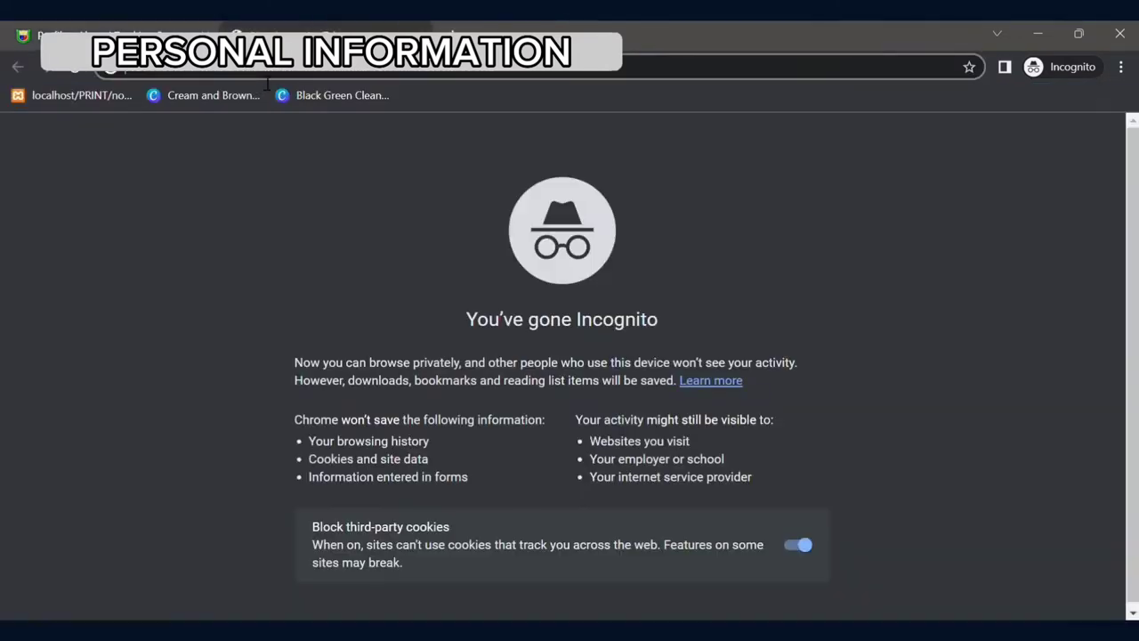
type("maps.google.com")
key("Return")
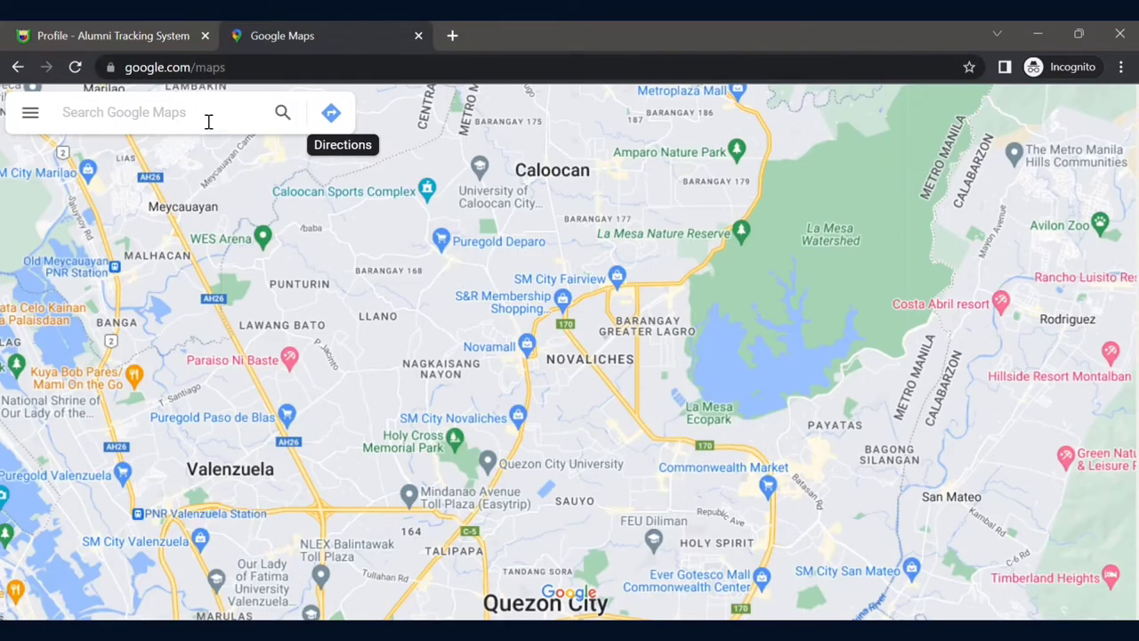
type("sangandaan")
key("Return")
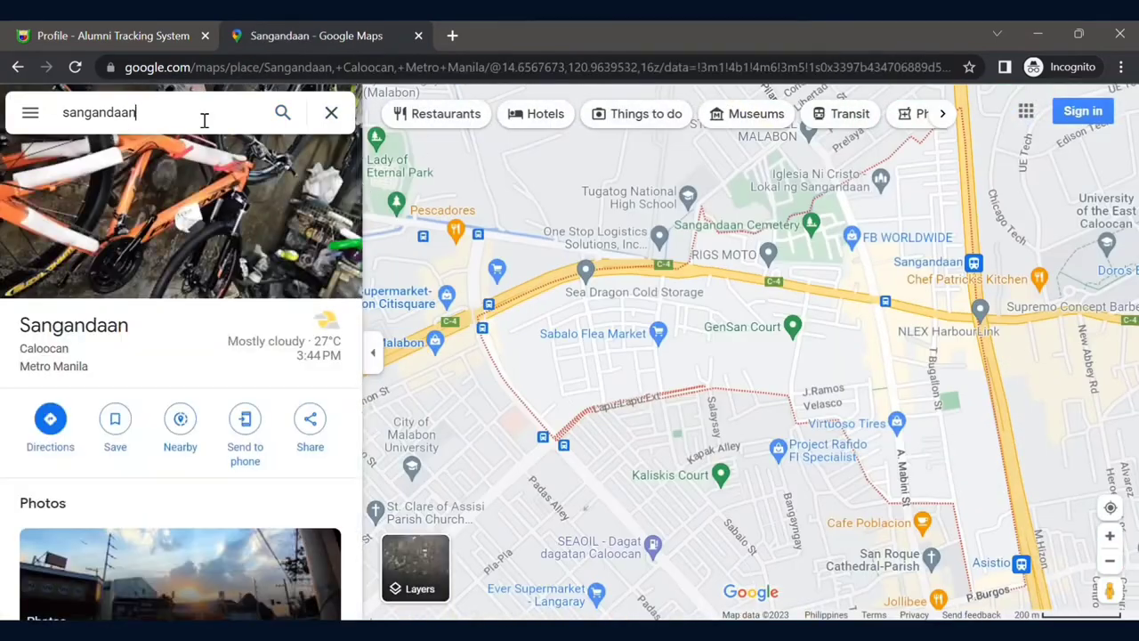
Zoom in to street level and select Santa Fe Coffee Shop on the map.
scroll(850, 365, "up", 3)
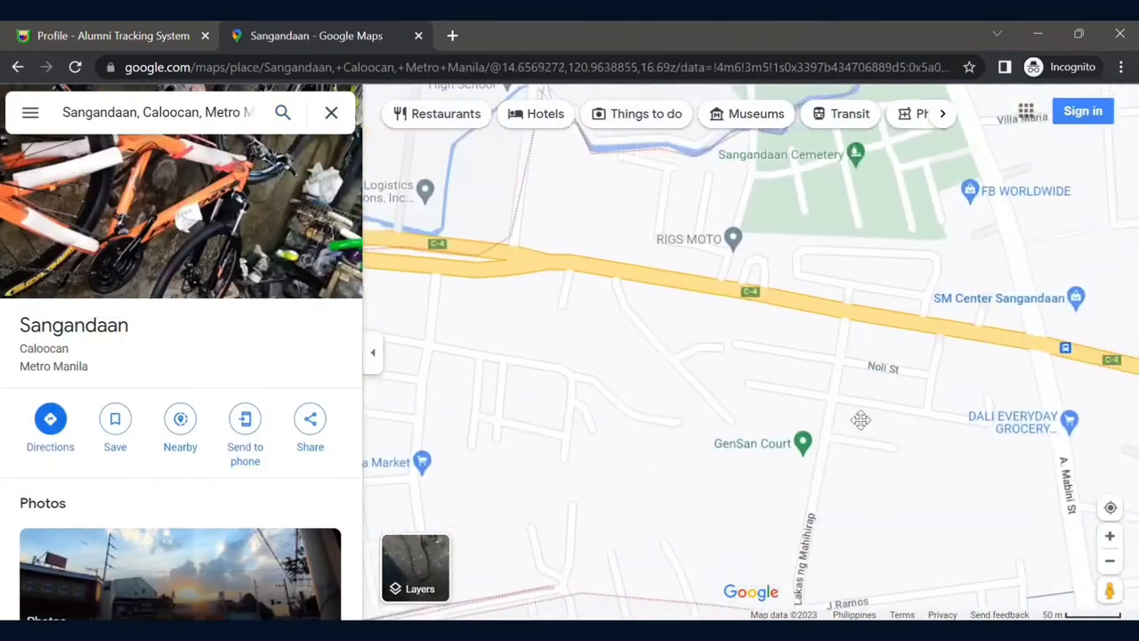
scroll(997, 401, "up", 2)
scroll(788, 363, "up", 2)
scroll(905, 336, "up", 1)
scroll(905, 336, "up", 2)
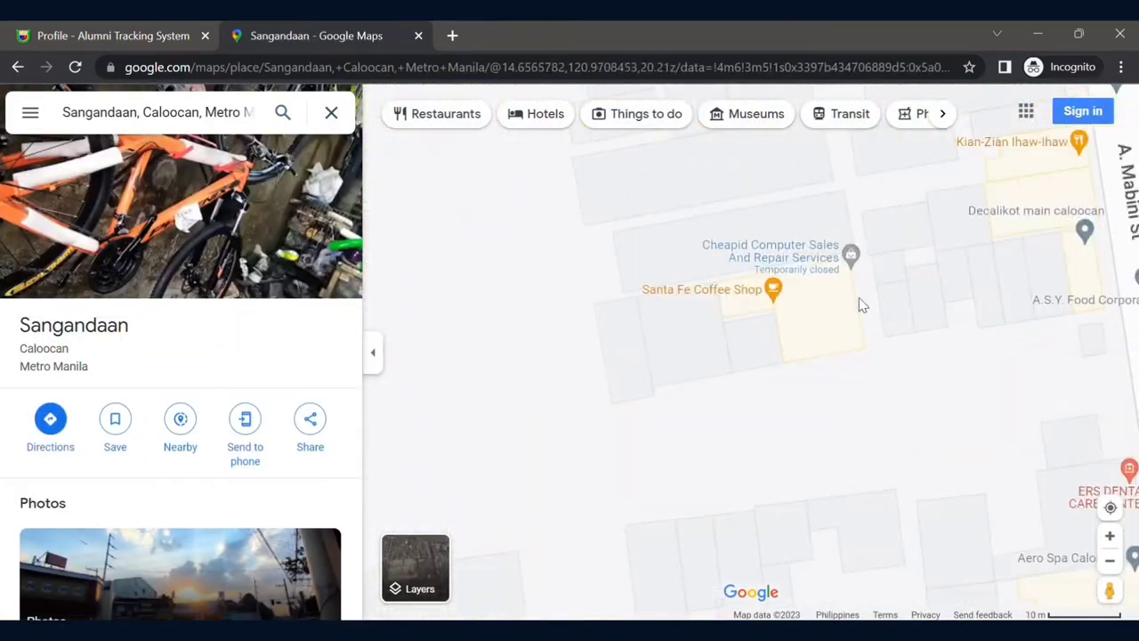
left_click(771, 287)
Paste the copied address into Full Address so longitude, latitude, barangay, city and postal code fill in.
left_click(105, 36)
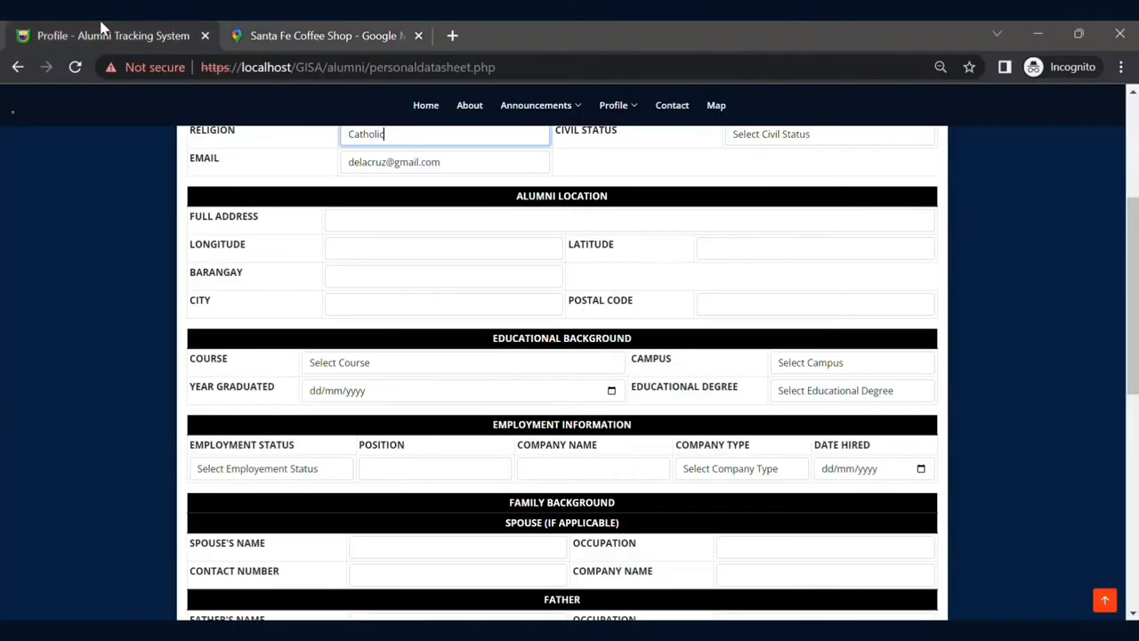
left_click(427, 223)
key("ctrl+v")
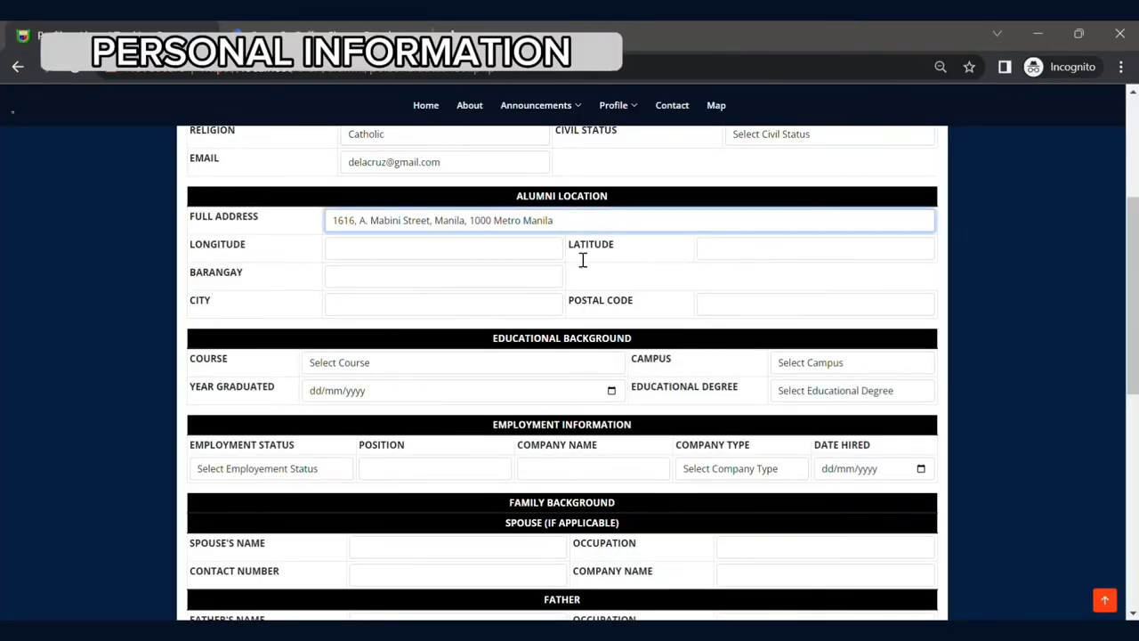
left_click(946, 249)
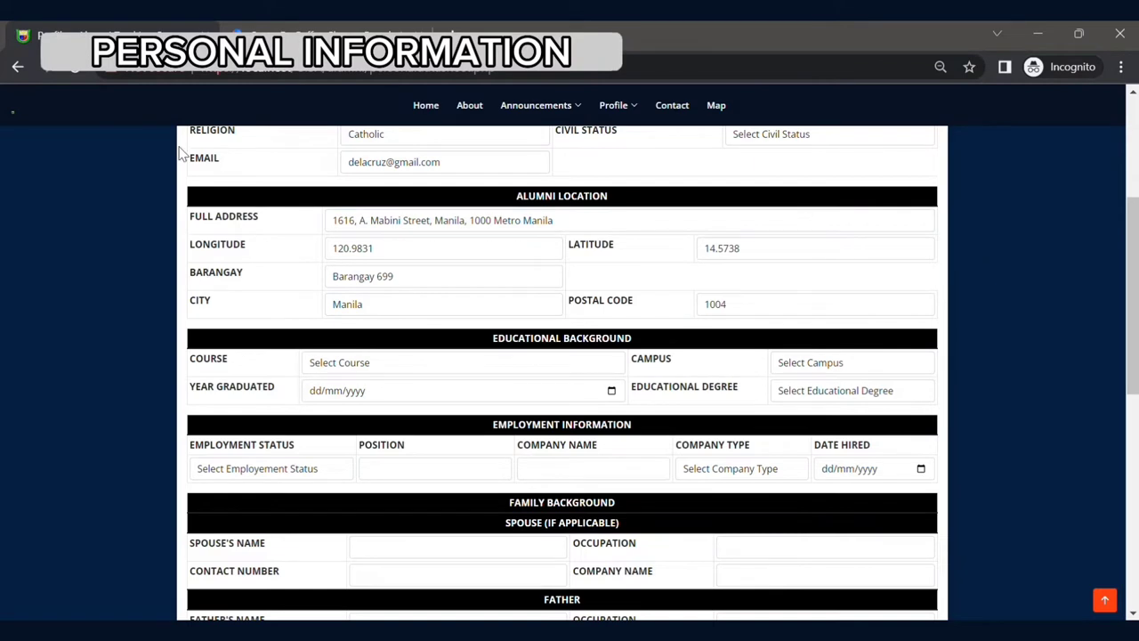
Retype the end of the address as Caloocan, then pan Google Maps to A. Mabini St.
left_click_drag(557, 223, 488, 232)
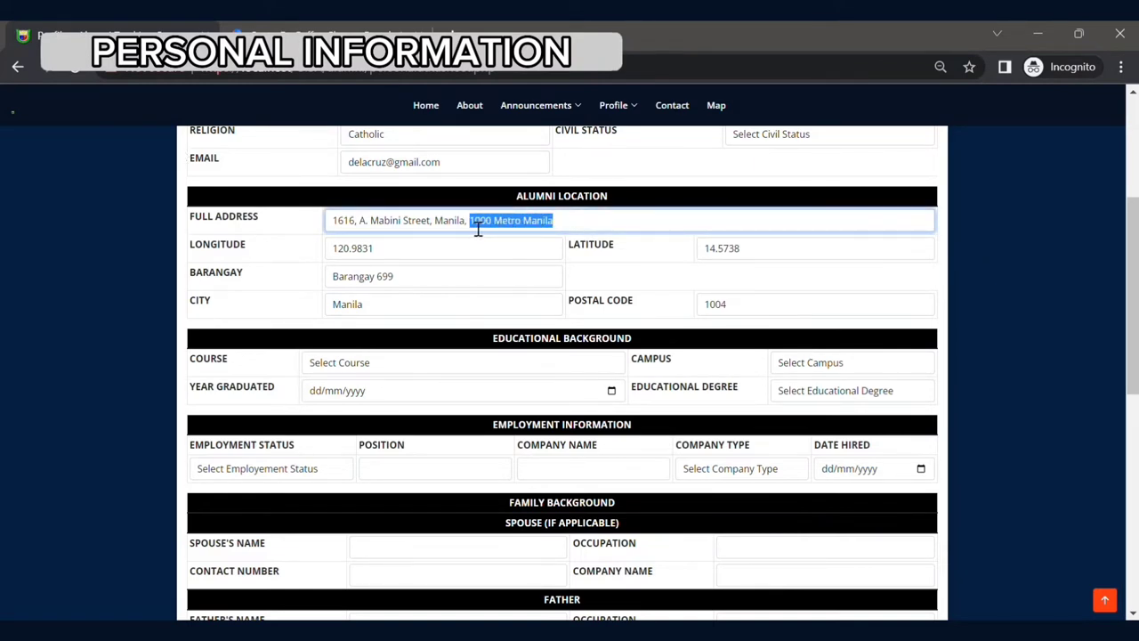
type("Calooc")
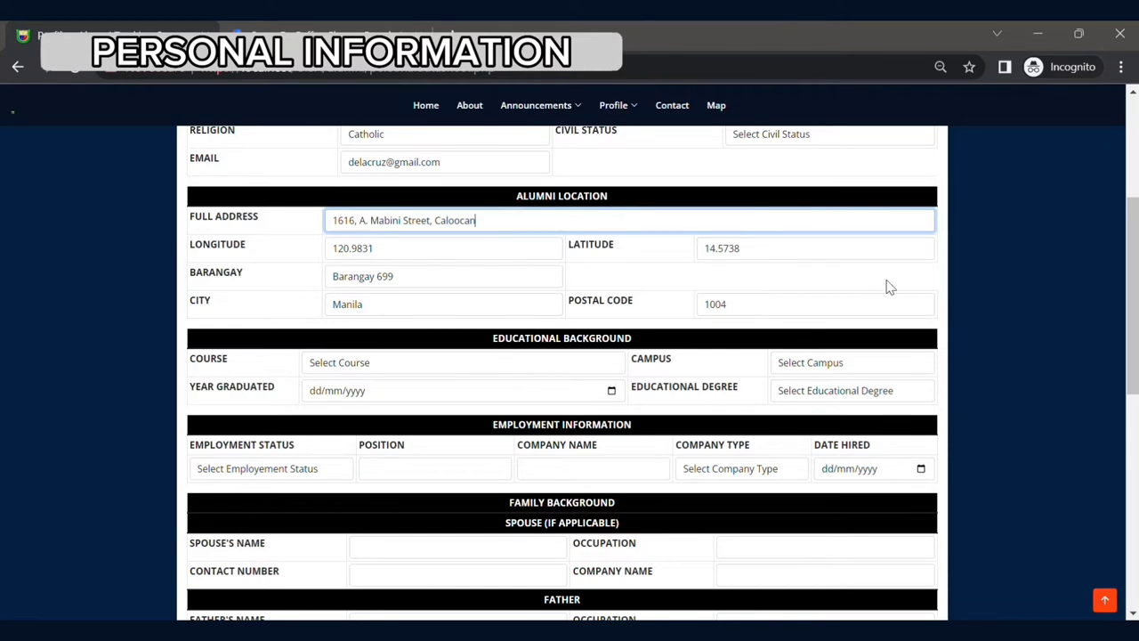
left_click(287, 29)
left_click_drag(963, 398, 876, 347)
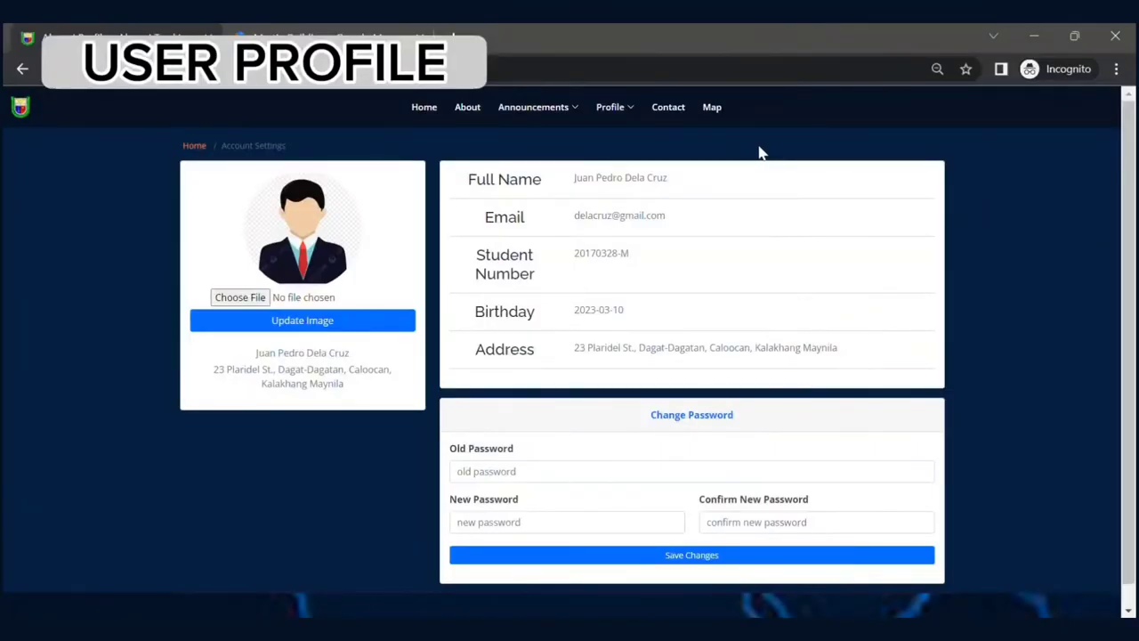
Open the alumni density Map and zoom toward southern Caloocan near Balintawak.
left_click(714, 110)
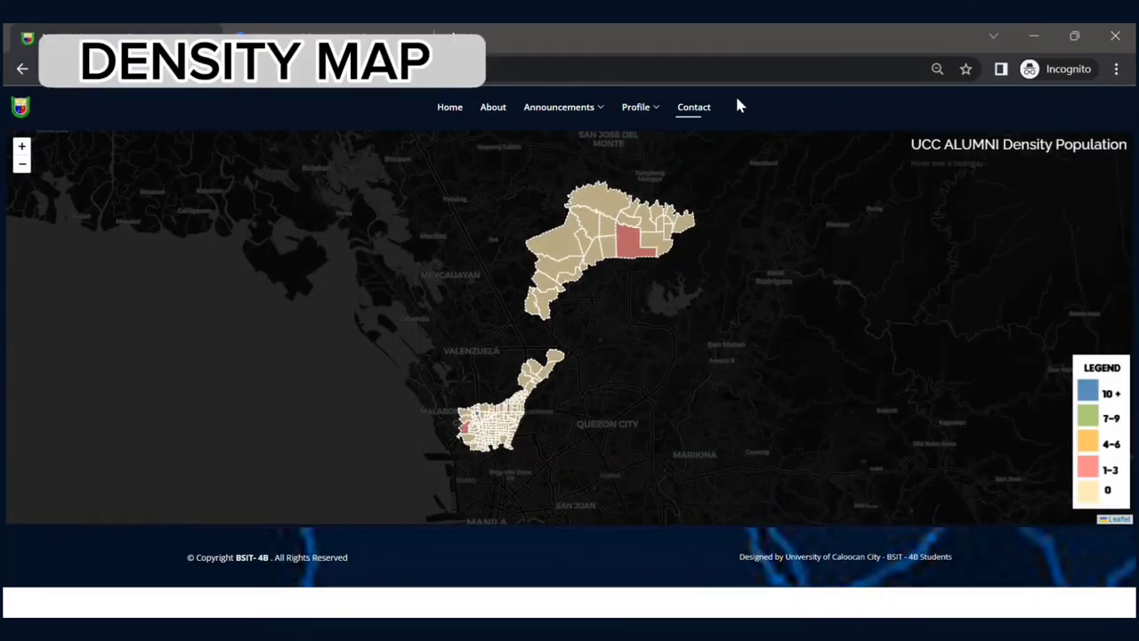
scroll(658, 292, "up", 2)
scroll(712, 374, "up", 2)
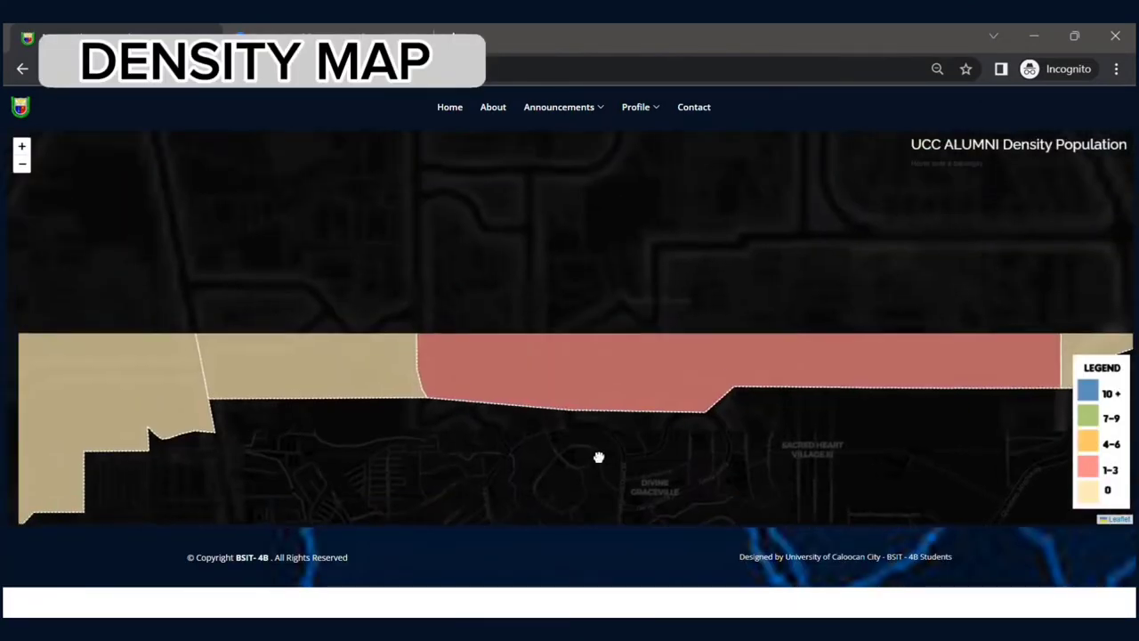
scroll(614, 317, "down", 2)
scroll(623, 312, "down", 2)
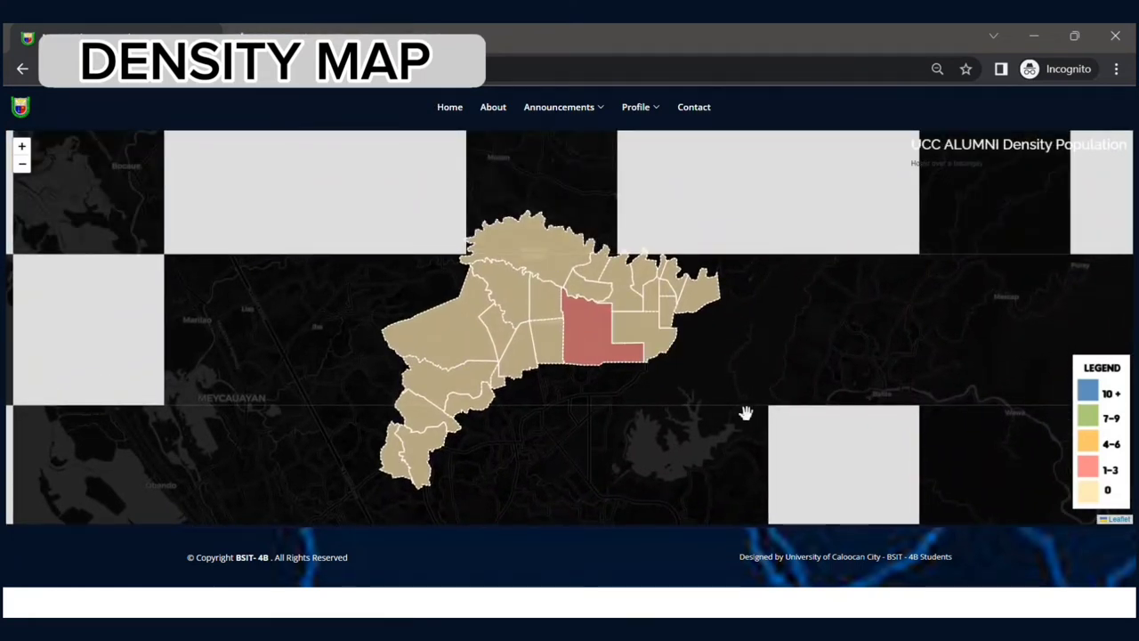
left_click_drag(746, 413, 737, 312)
scroll(729, 275, "up", 2)
scroll(685, 325, "up", 1)
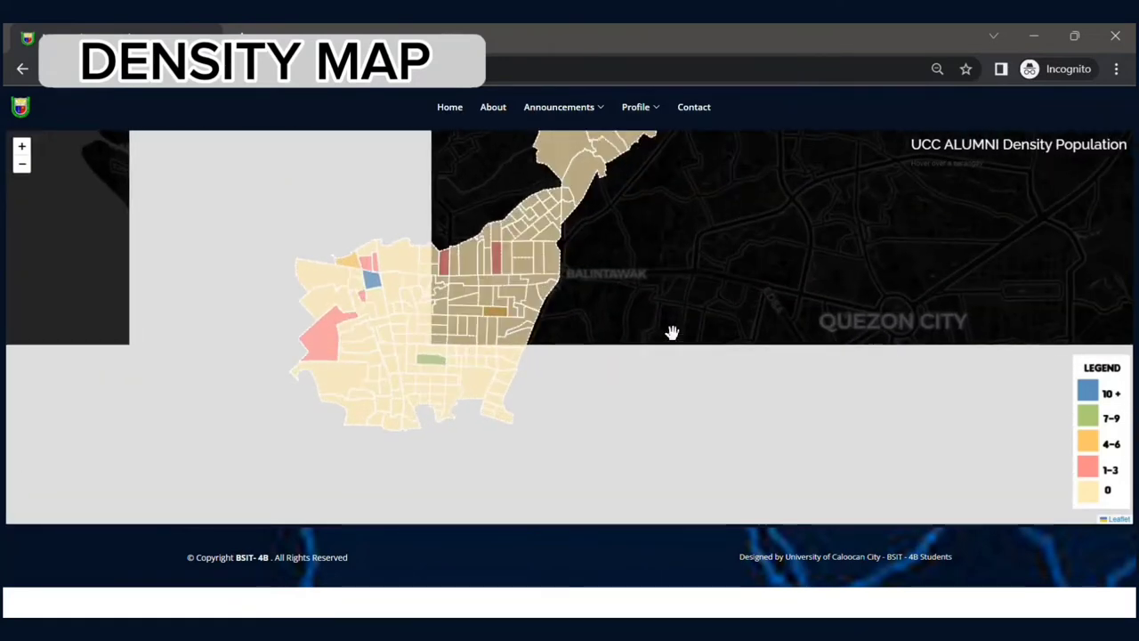
Pan across the southern Caloocan barangays to read their alumni counts, such as Barangay 5's 10 students.
left_click_drag(672, 333, 736, 305)
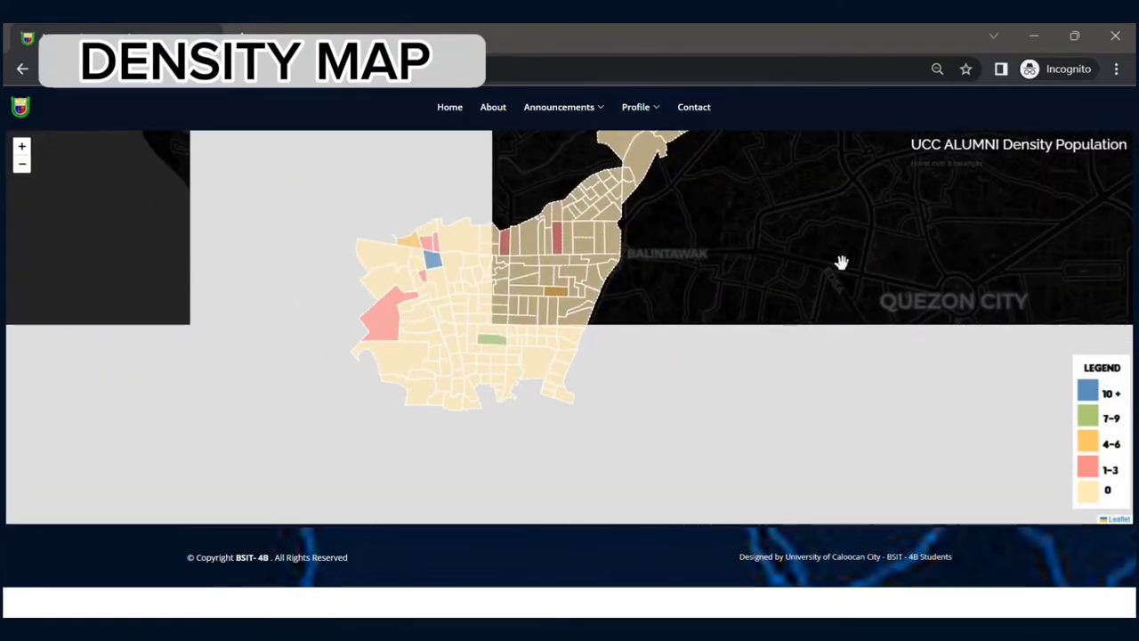
mouse_move(841, 263)
left_mouse_down()
mouse_move(813, 338)
mouse_move(768, 384)
left_mouse_up()
scroll(648, 363, "up", 2)
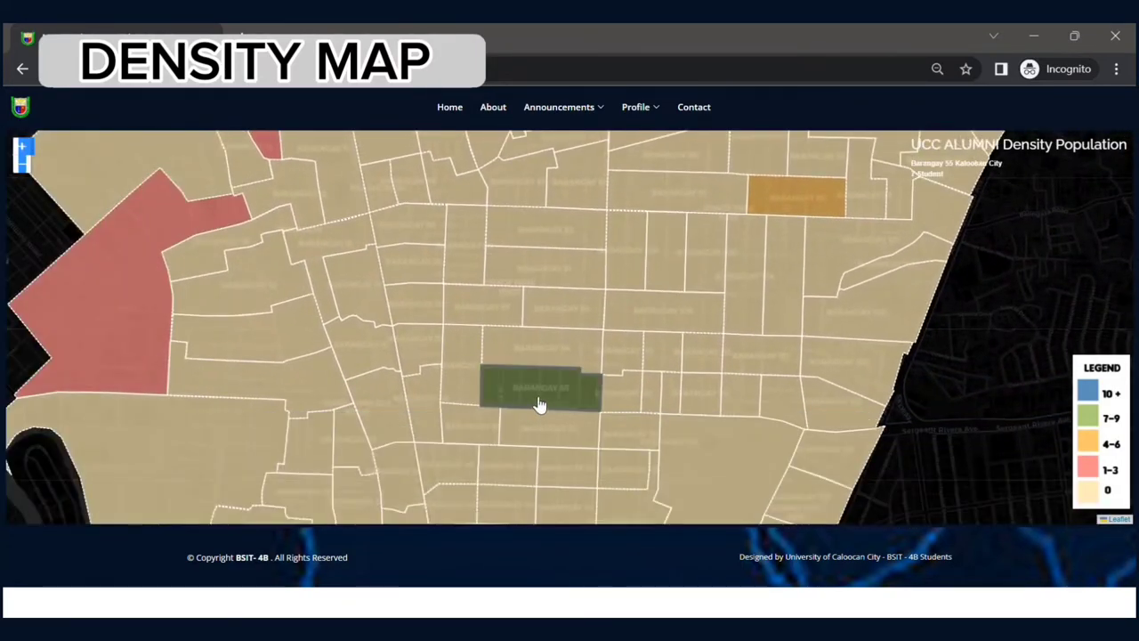
key("Right")
key("Right")
key("Right")
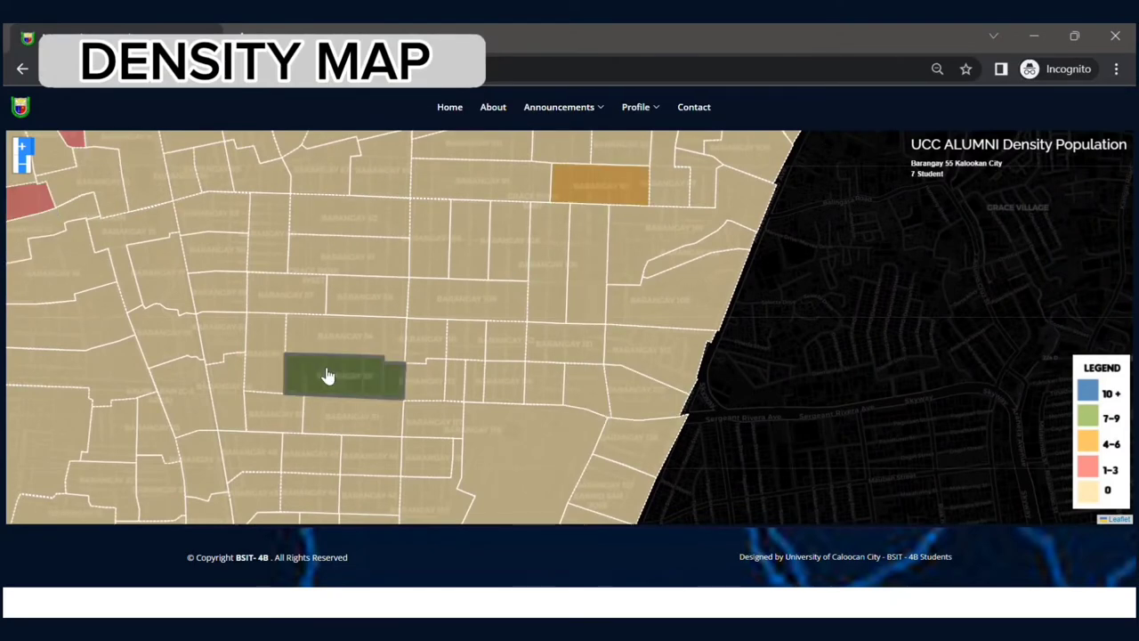
scroll(327, 376, "down", 1)
left_click_drag(270, 351, 414, 395)
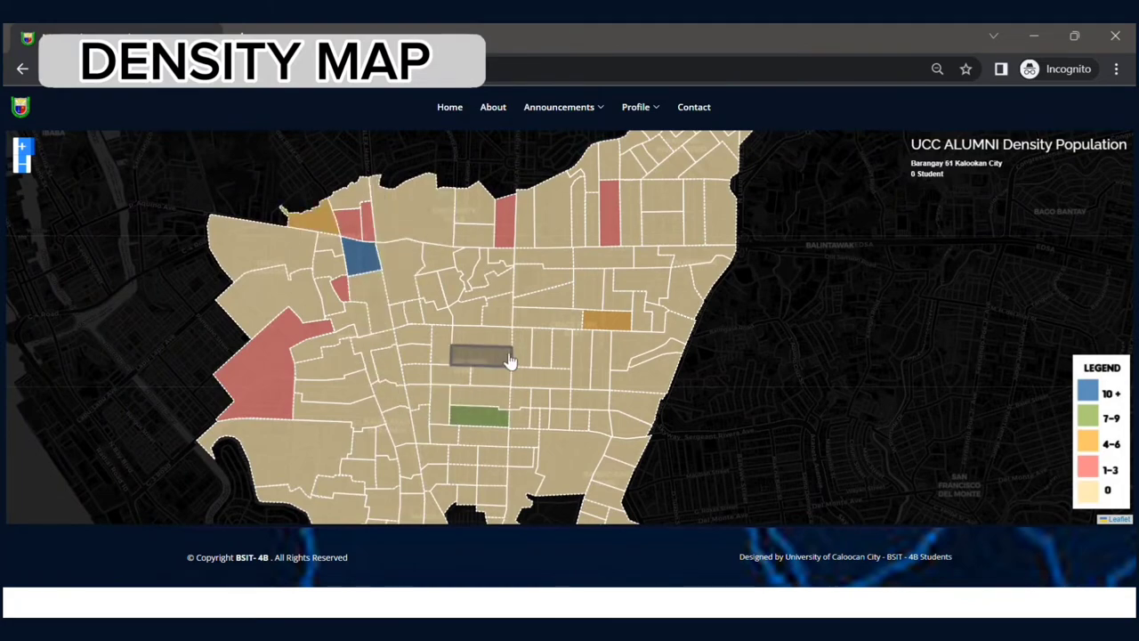
Return to the homepage and sign in to the admin dashboard with the administrator's email and password.
left_click(19, 70)
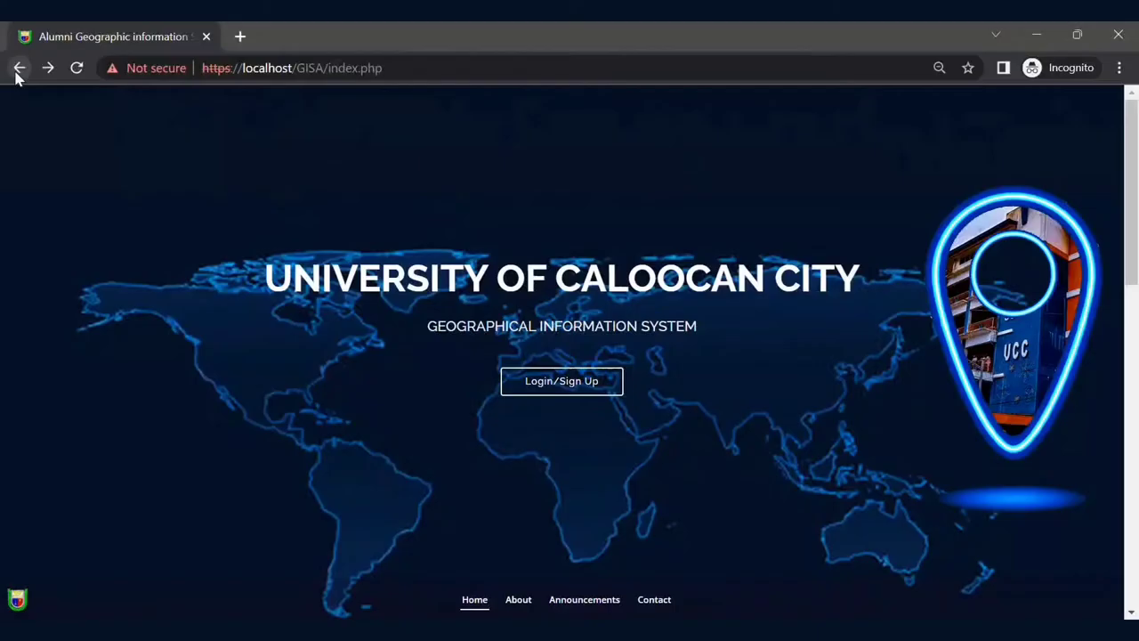
left_click(560, 380)
left_click(522, 284)
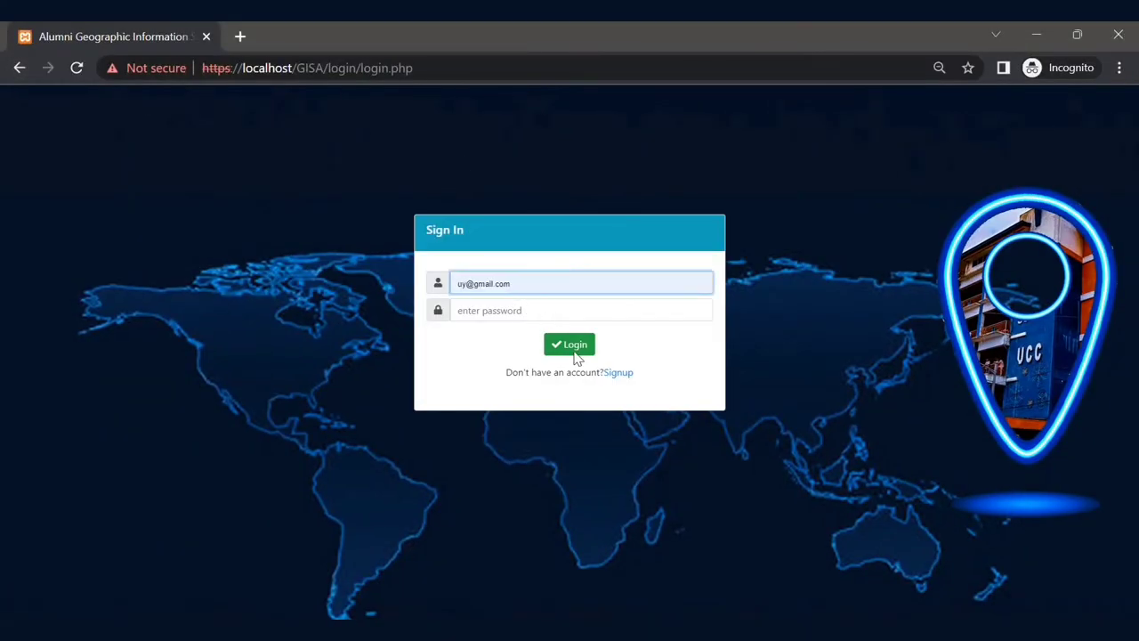
left_click(513, 311)
left_click(574, 344)
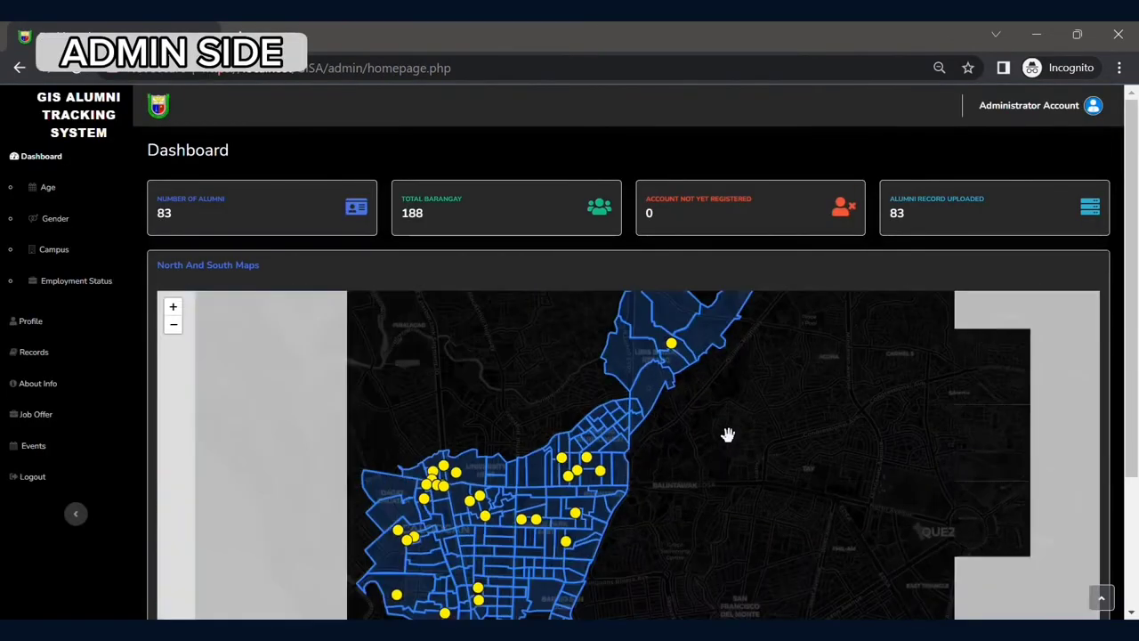
Read alumni popups from markers across the dashboard density map, then bring up the Age map.
left_click(484, 454)
left_click(474, 449)
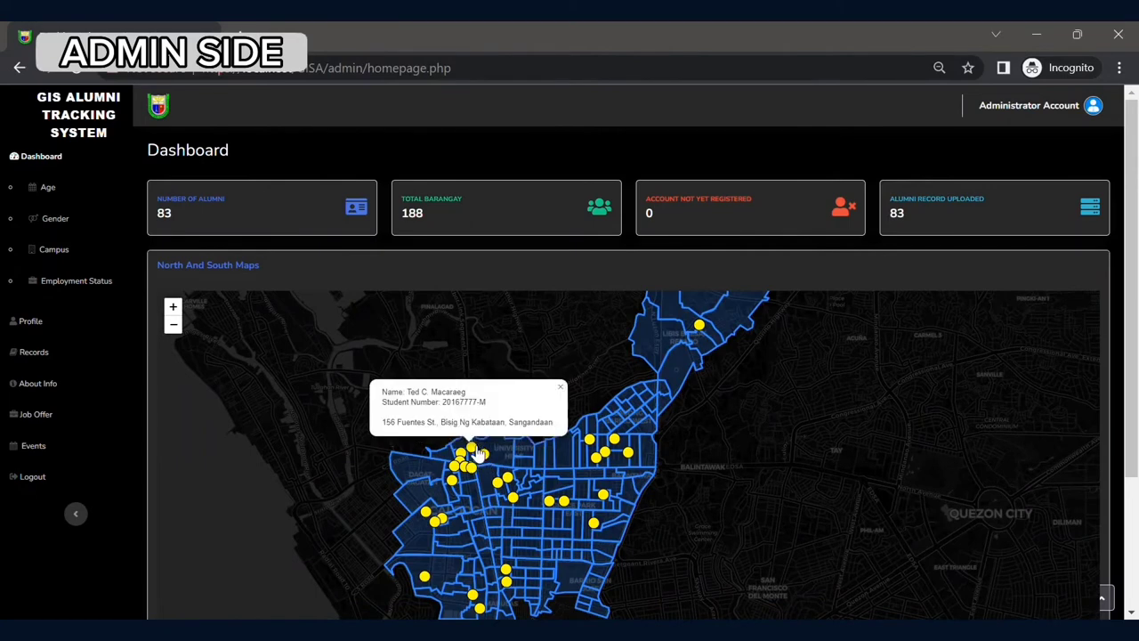
left_click(462, 456)
left_click(497, 481)
left_click(513, 496)
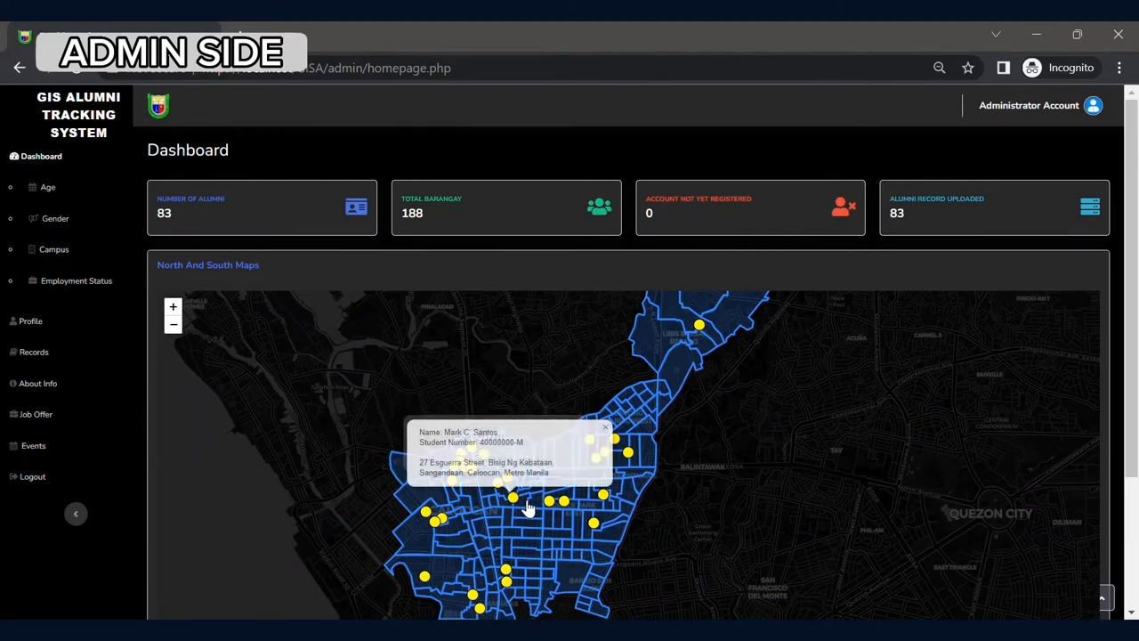
left_click(549, 501)
left_click(563, 501)
scroll(808, 480, "up", 3)
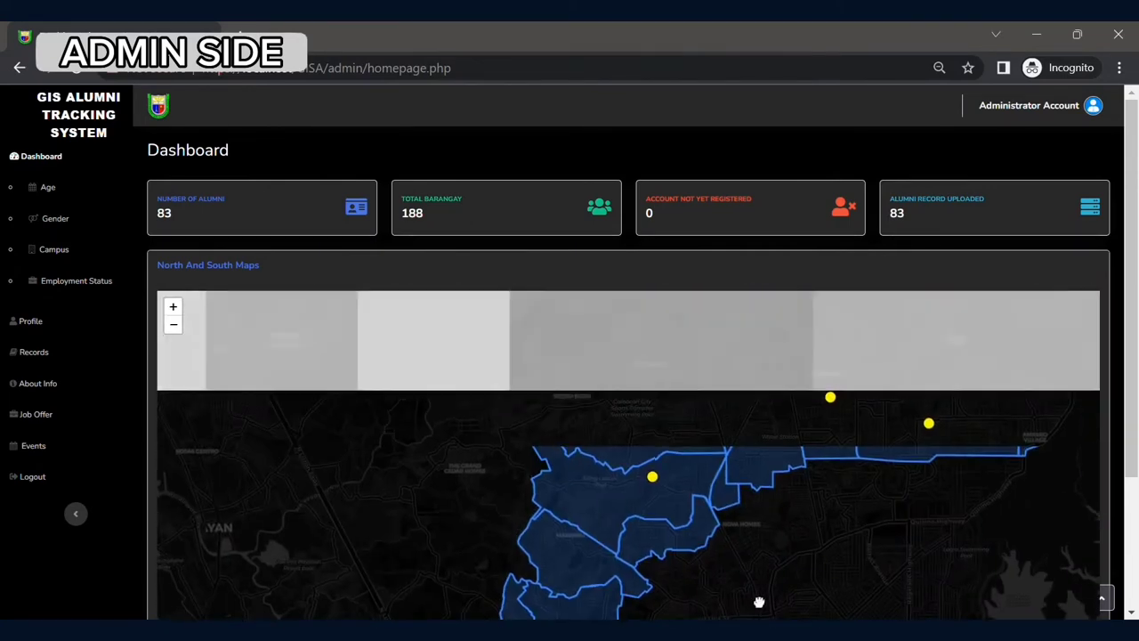
left_click(652, 477)
left_click(830, 396)
left_click(929, 423)
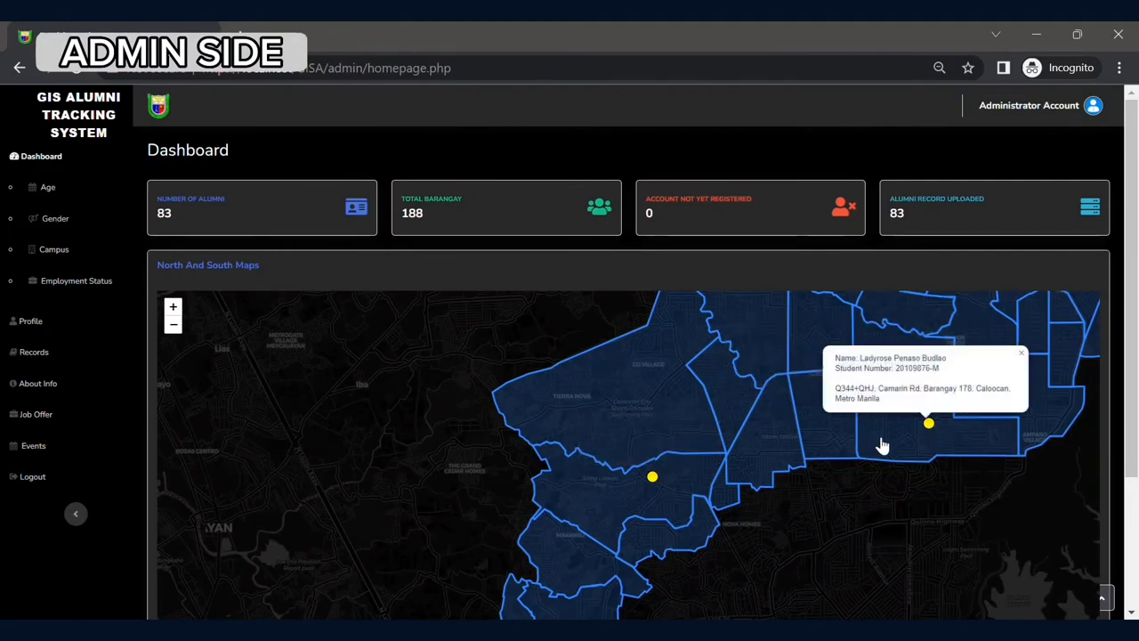
left_click(48, 188)
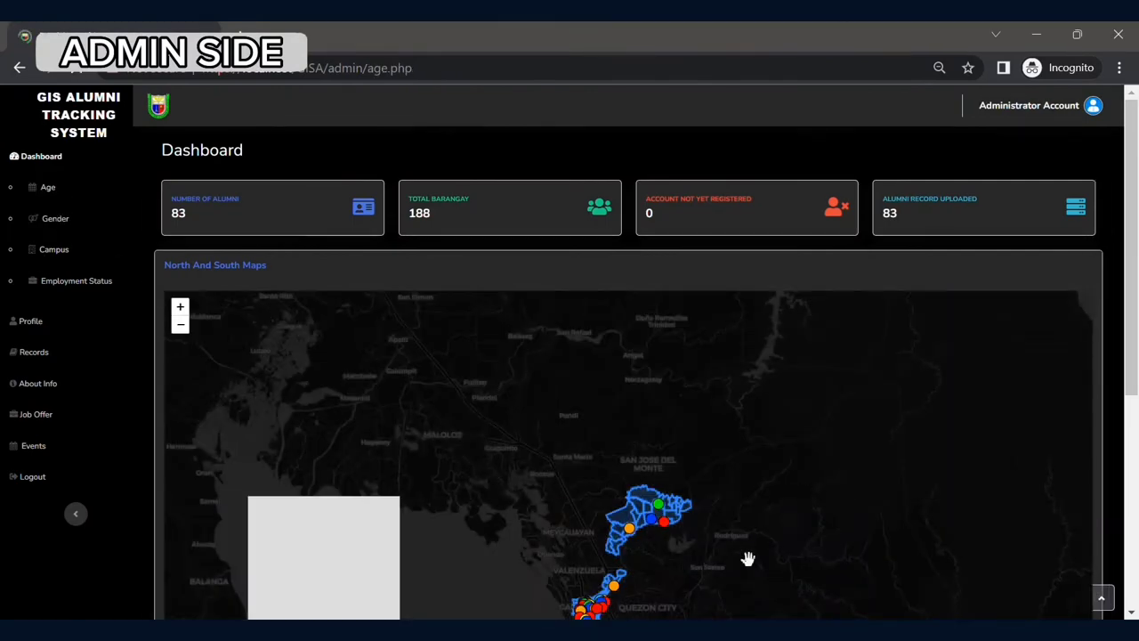
Zoom the Age map and read several alumni markers' ages and addresses.
scroll(777, 448, "up", 1)
scroll(709, 472, "down", 2)
scroll(457, 463, "up", 3)
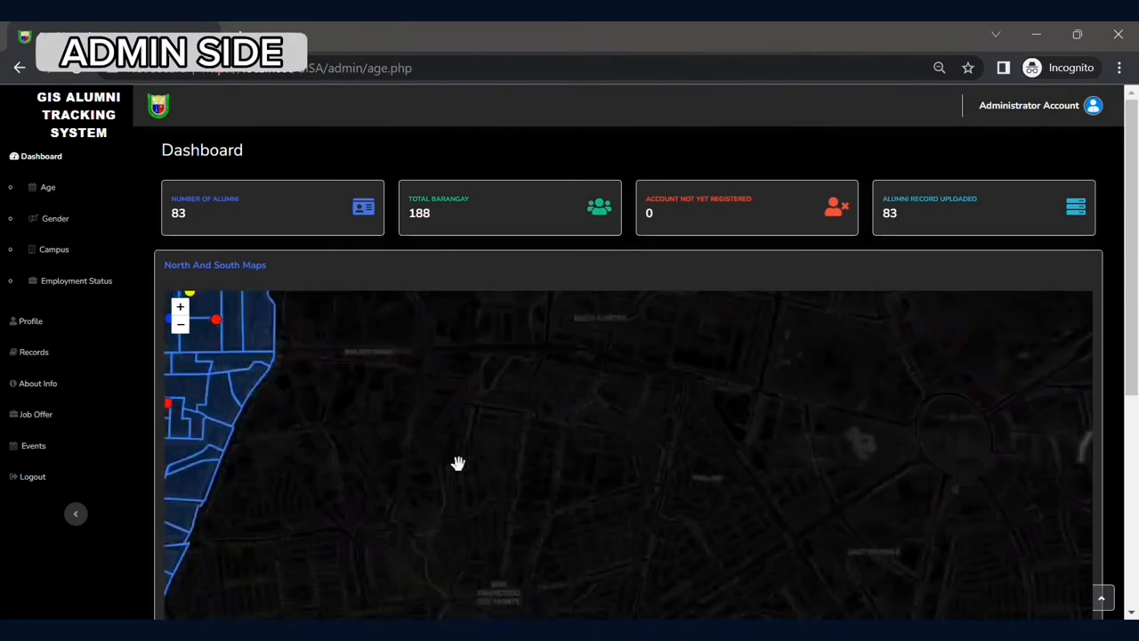
scroll(315, 432, "down", 1)
scroll(292, 520, "up", 1)
scroll(293, 520, "down", 1)
left_click(427, 457)
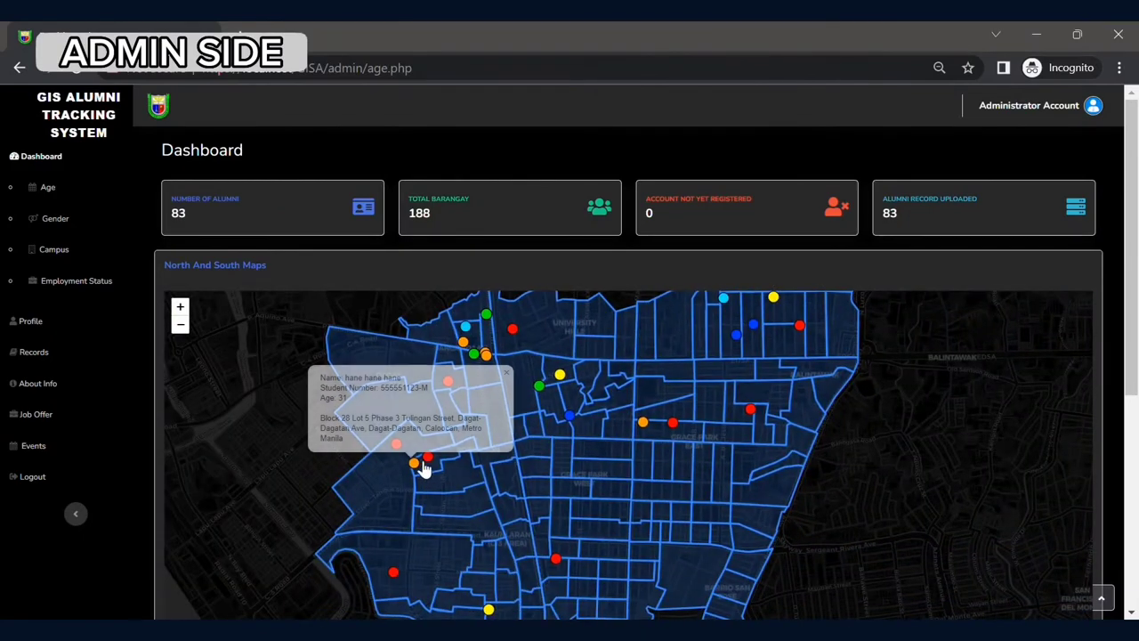
left_click(395, 572)
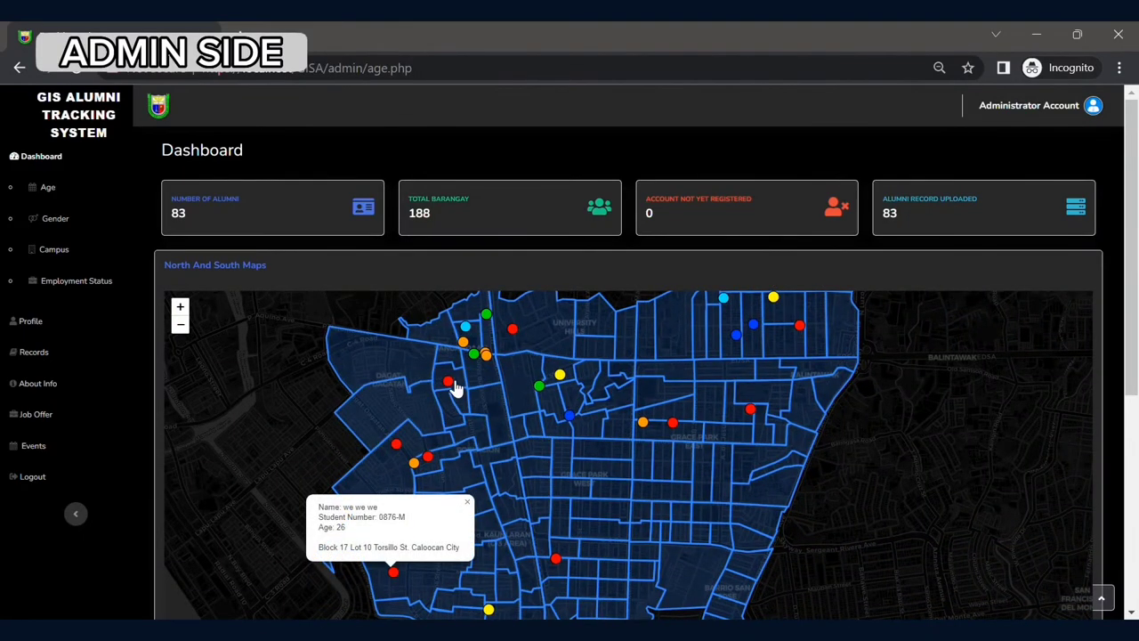
left_click(447, 381)
Scroll down to the alumni age chart, then switch to the Gender map.
scroll(834, 407, "down", 3)
scroll(465, 547, "down", 2)
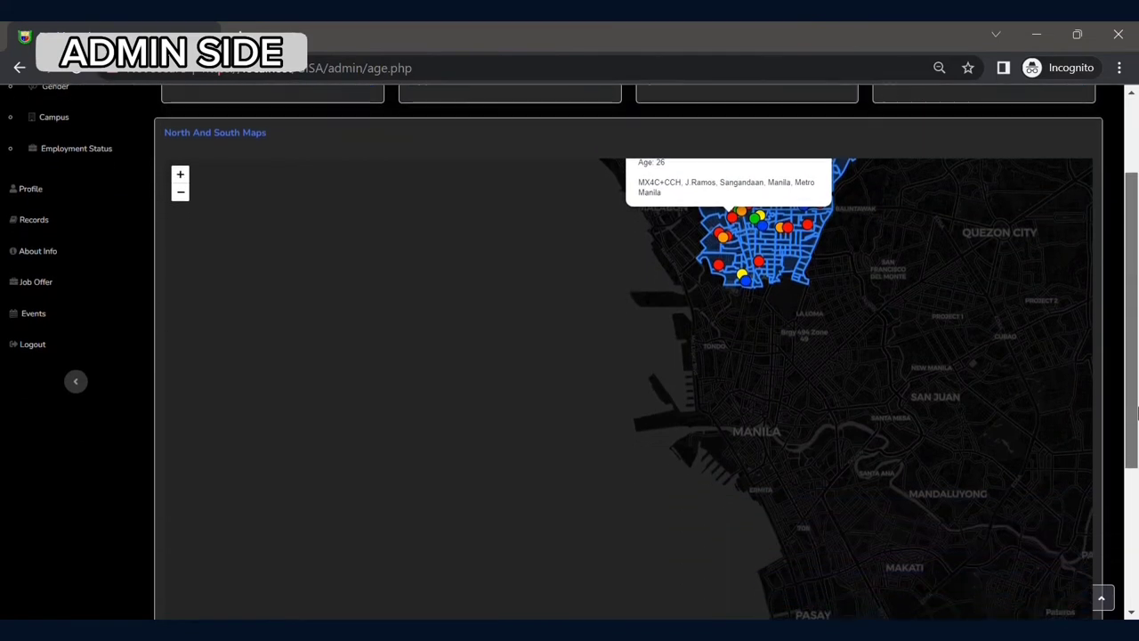
scroll(465, 547, "down", 2)
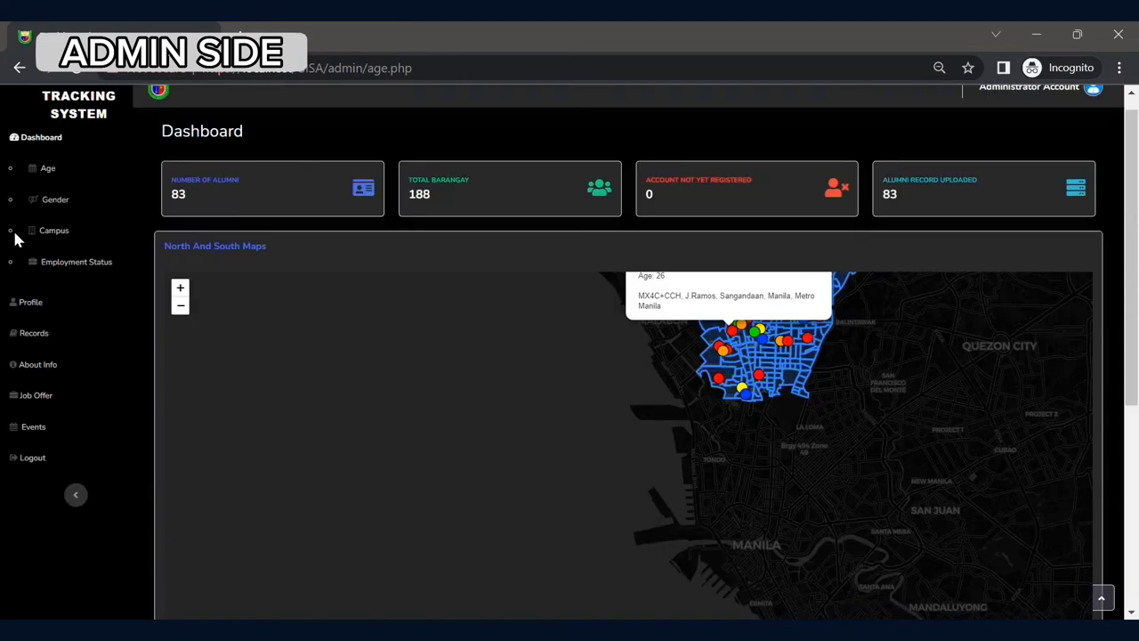
left_click(54, 218)
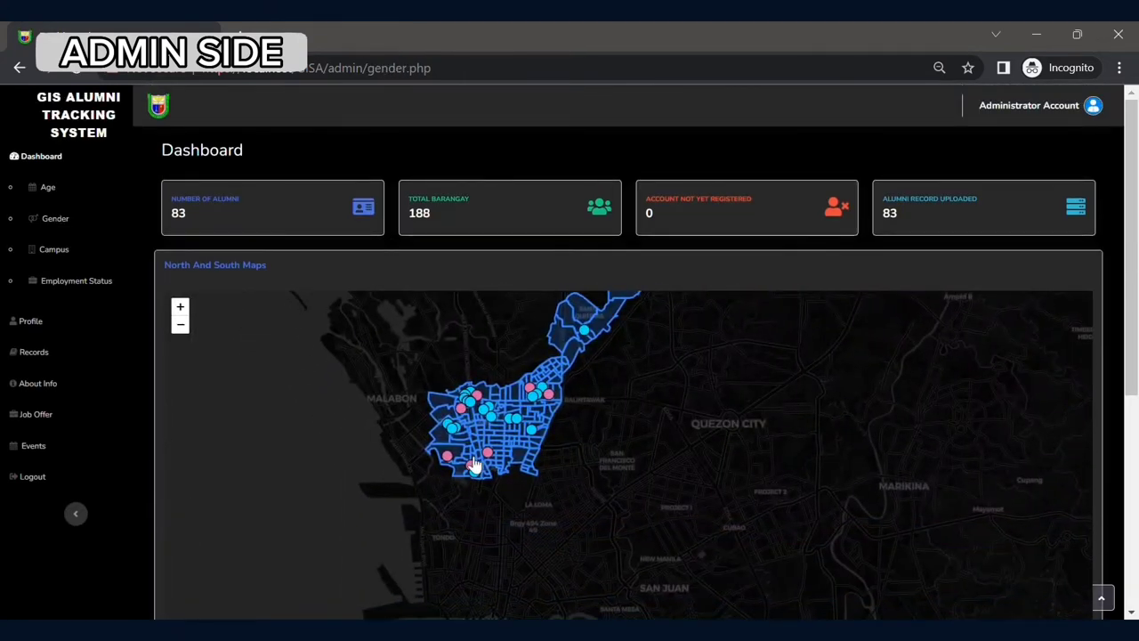
Inspect several alumni markers on the gender map to see their gender and address.
left_click(450, 459)
scroll(478, 476, "up", 2)
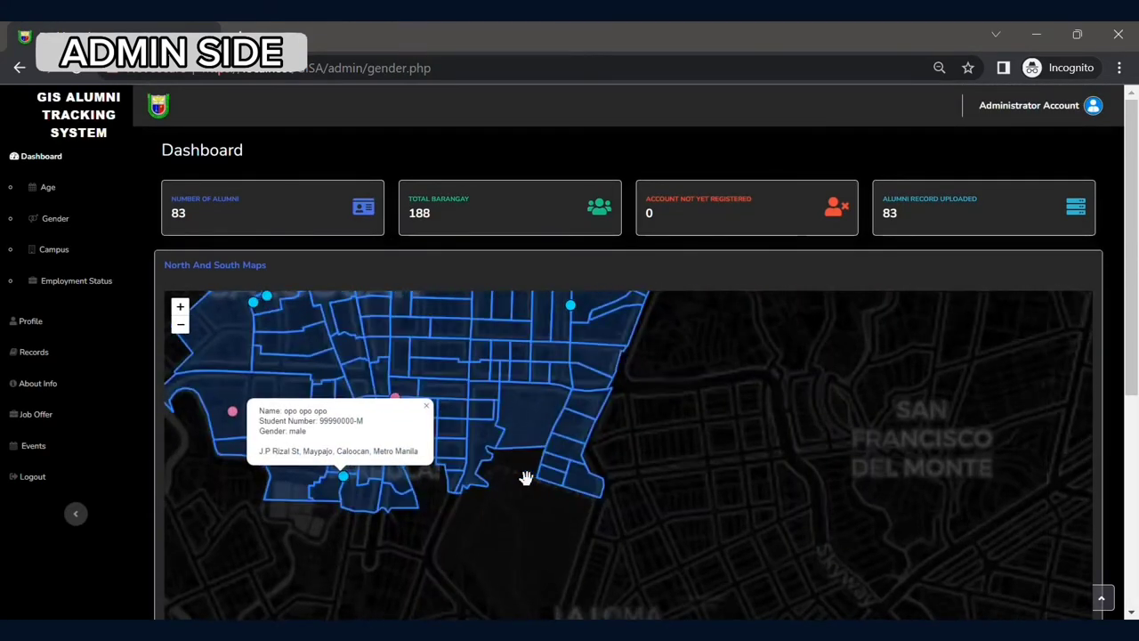
scroll(521, 476, "up", 1)
left_click(621, 460)
left_click(591, 460)
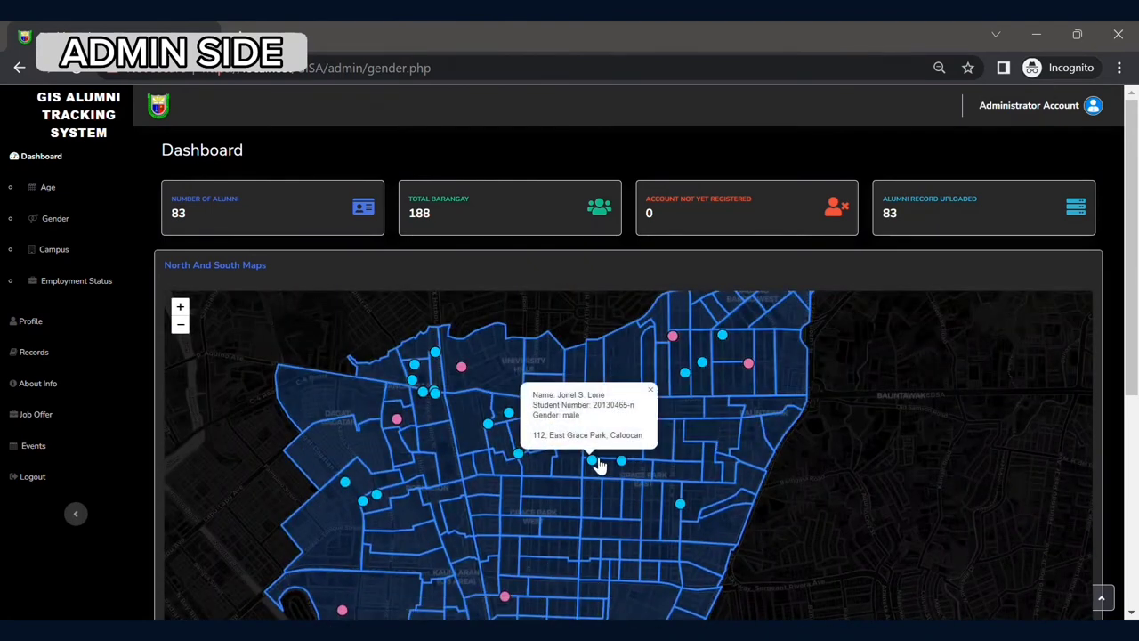
left_click(433, 392)
Hide the BAR series on the gender chart and switch to the alumni-by-campus map.
scroll(930, 437, "down", 3)
scroll(1130, 578, "down", 5)
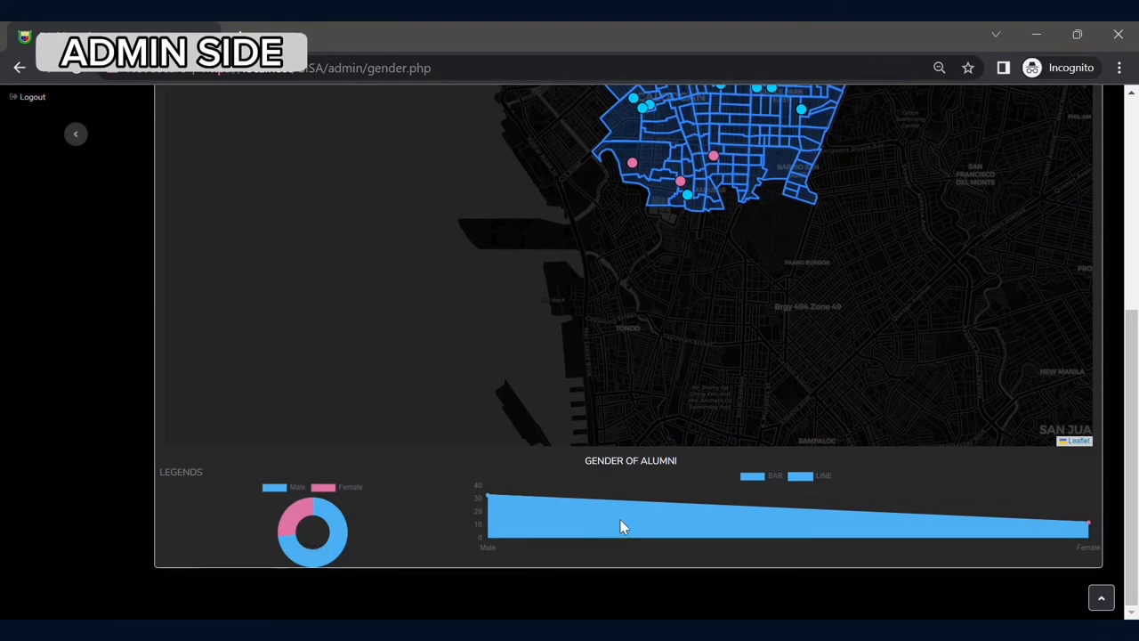
left_click(757, 477)
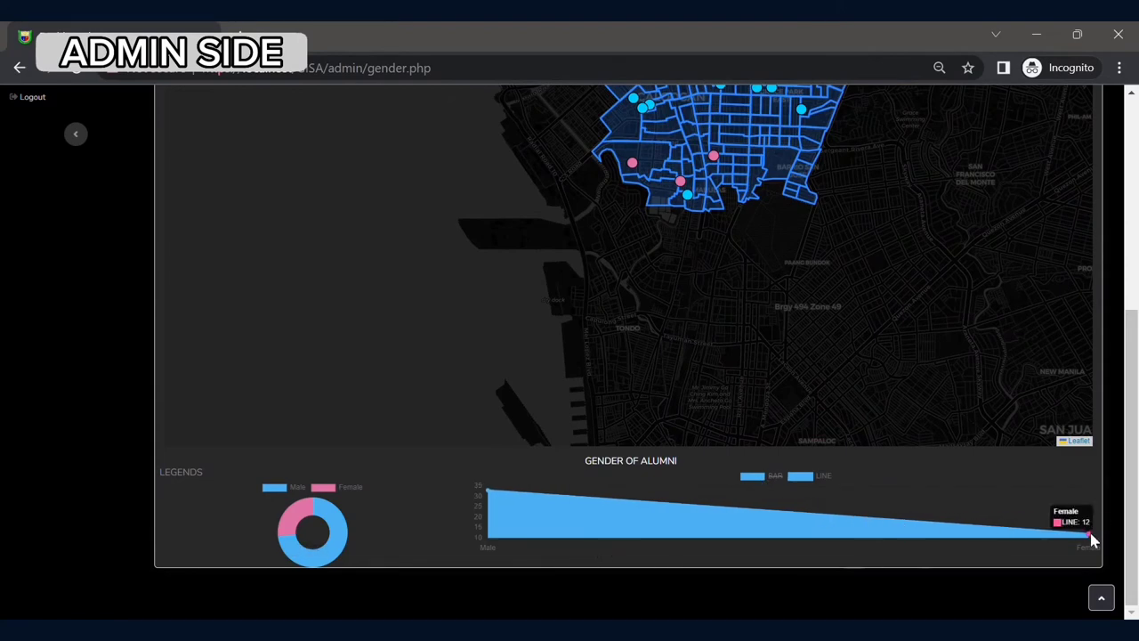
mouse_move(488, 495)
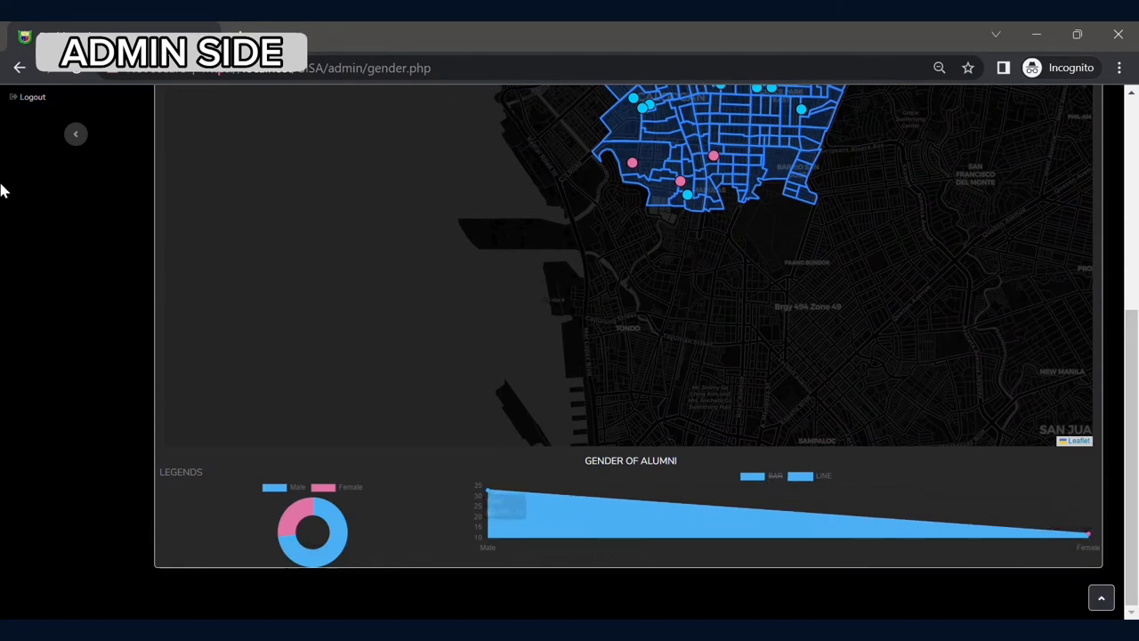
scroll(35, 222, "up", 5)
left_click(53, 249)
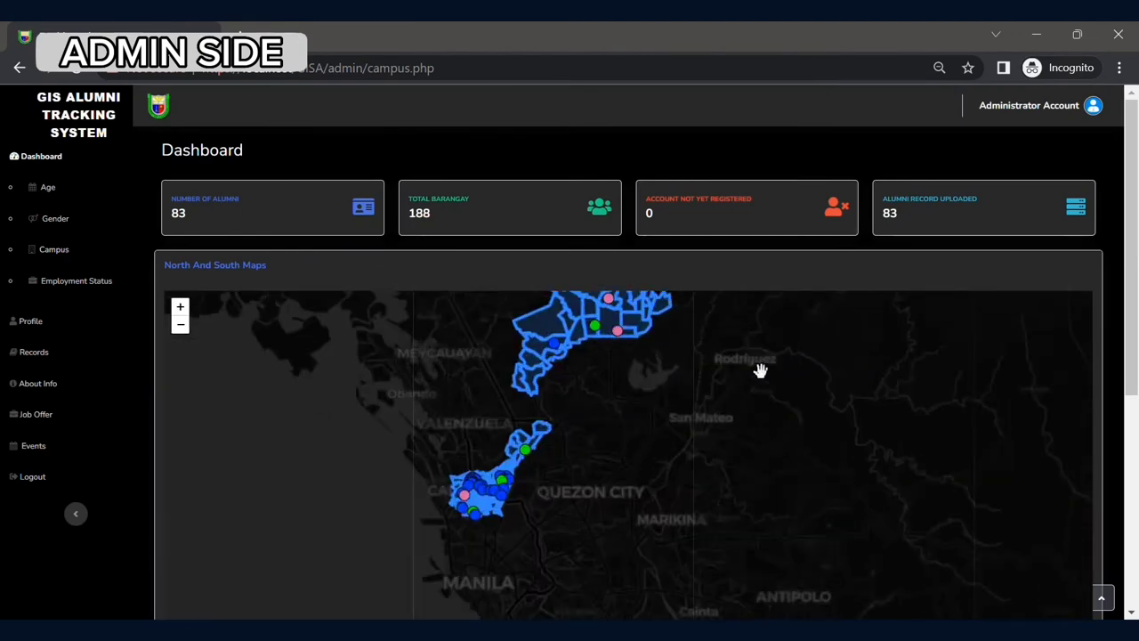
Inspect several campus map markers, including the green-dot and northern alumni, for their campus.
scroll(759, 370, "up", 2)
scroll(671, 453, "up", 2)
left_click(454, 475)
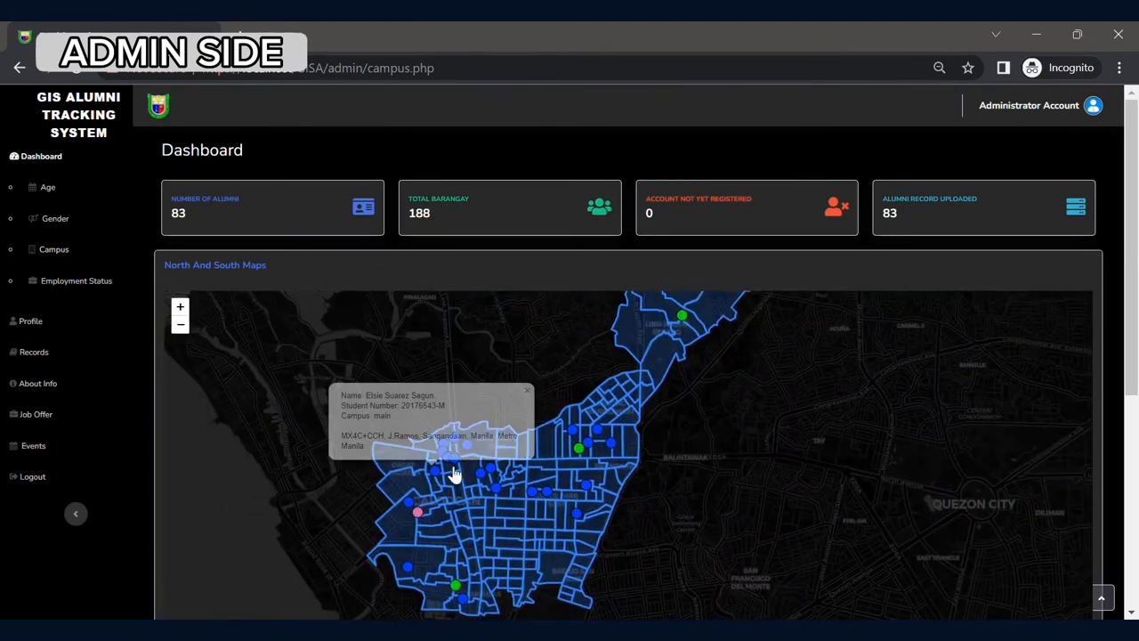
left_click(495, 487)
left_click(418, 512)
left_click(407, 566)
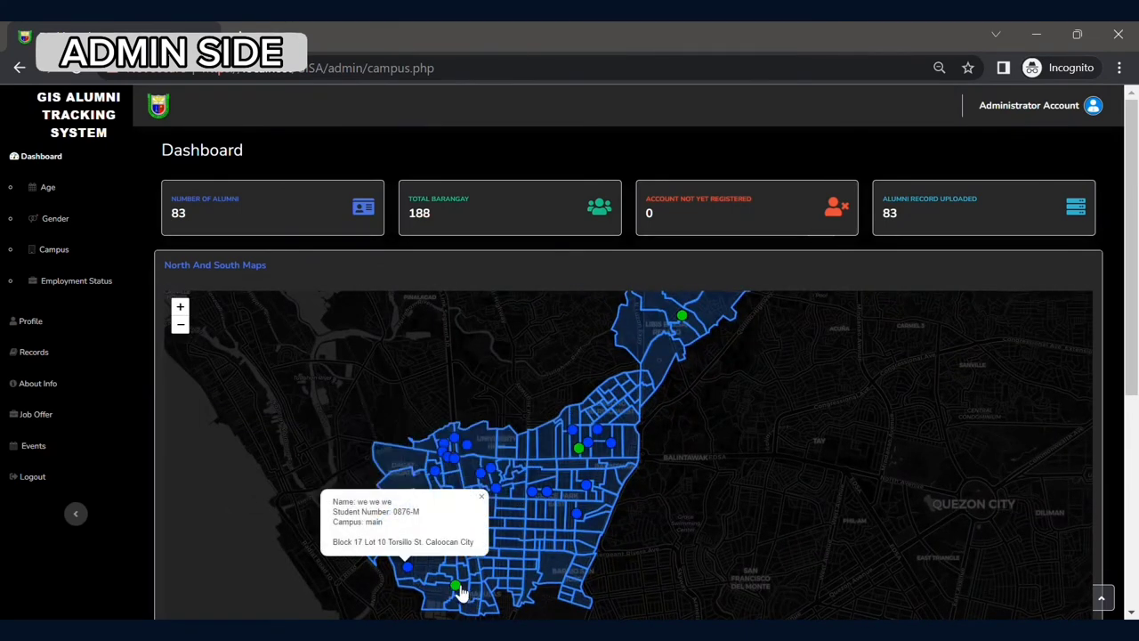
left_click(455, 586)
left_click(577, 513)
left_click(683, 317)
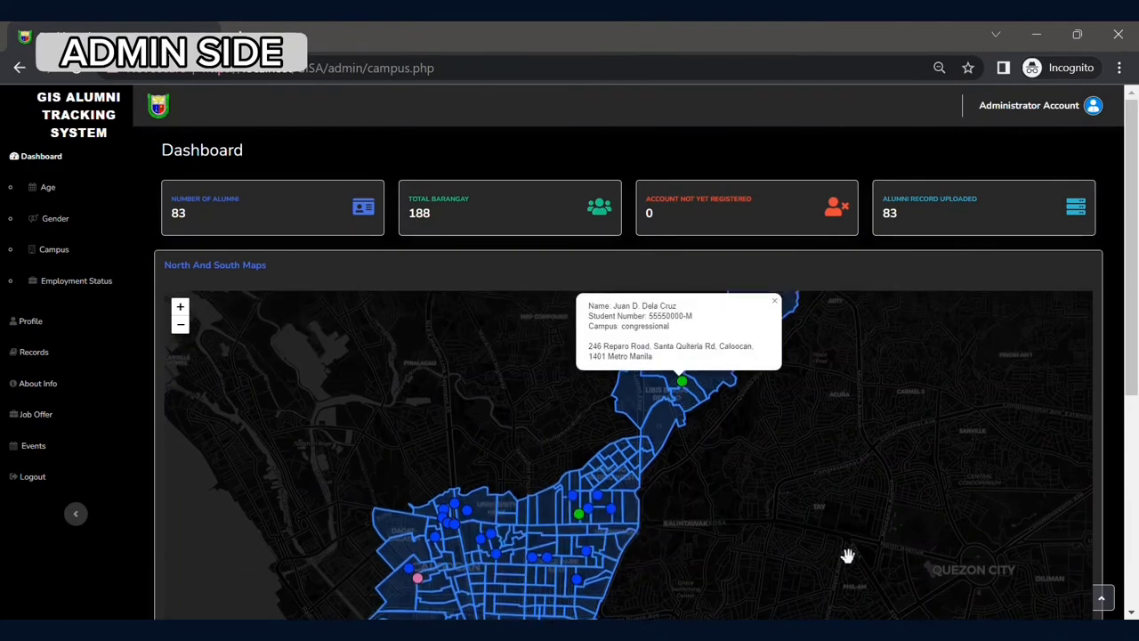
Review the campus chart below the map, then switch to the Employment Status map.
scroll(847, 556, "up", 1)
scroll(1109, 338, "down", 5)
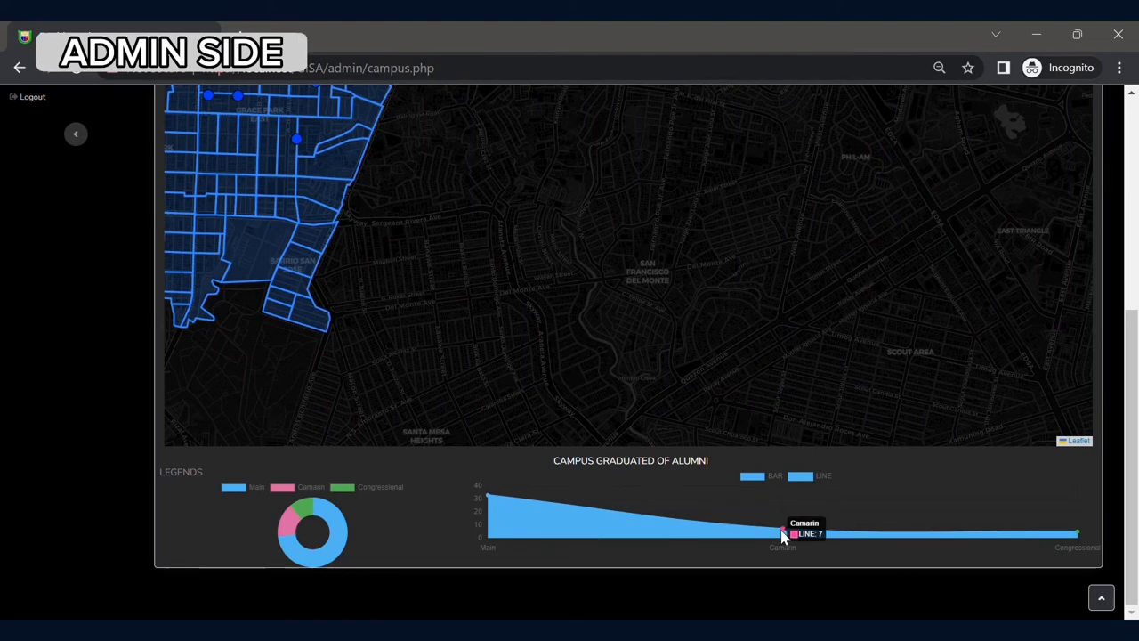
mouse_move(1079, 534)
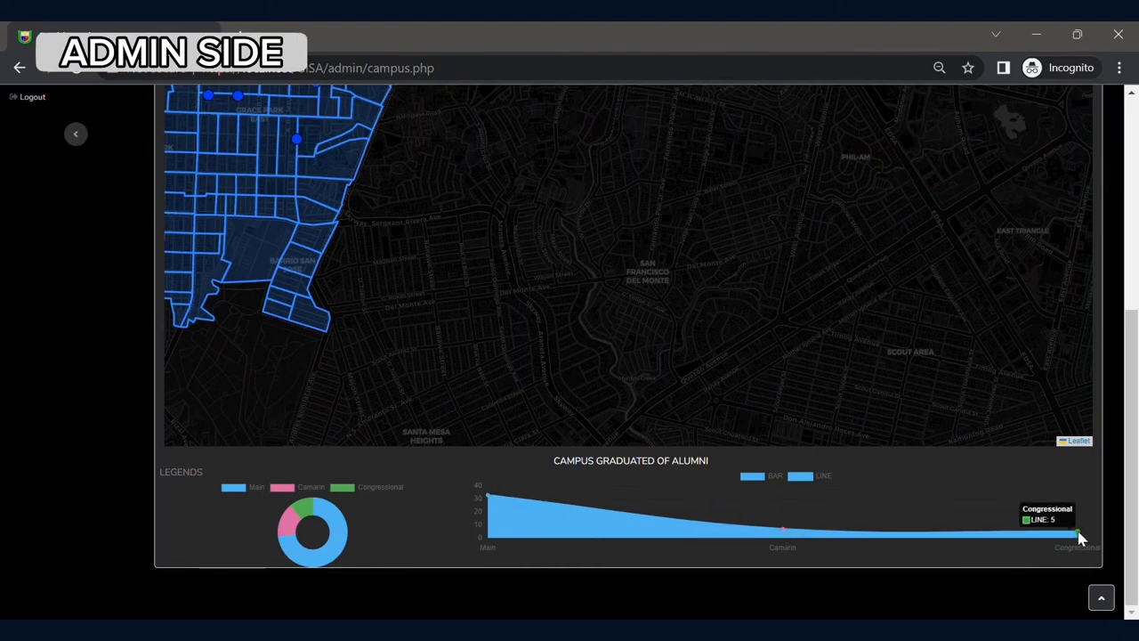
scroll(104, 406, "up", 5)
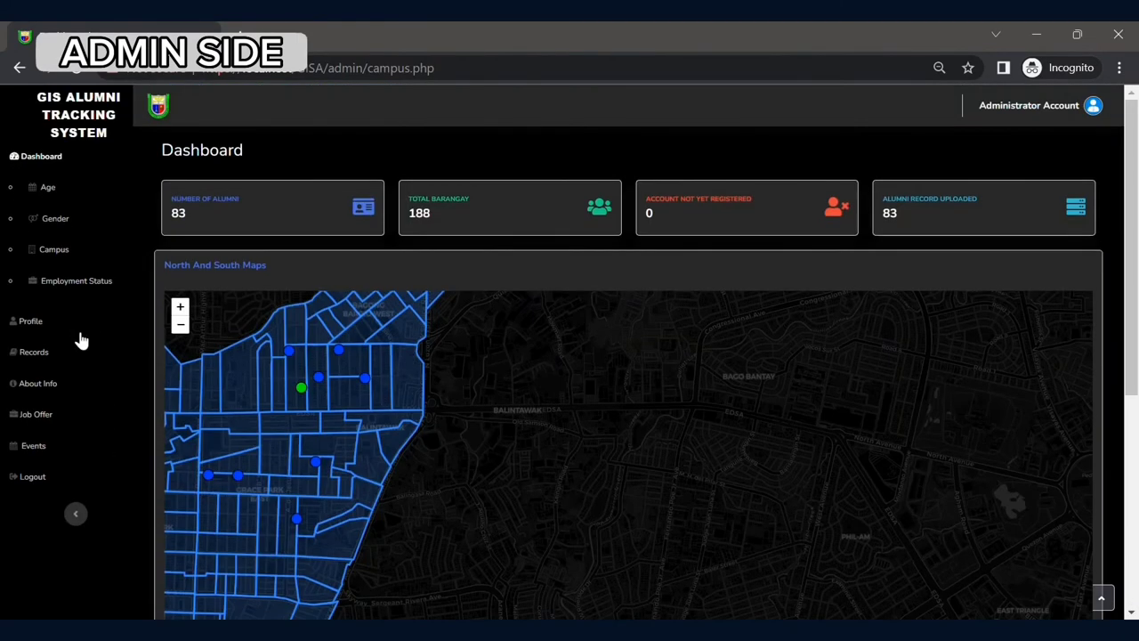
left_click(79, 278)
Inspect several alumni markers on the Employment Status map for their employment status.
scroll(471, 486, "up", 2)
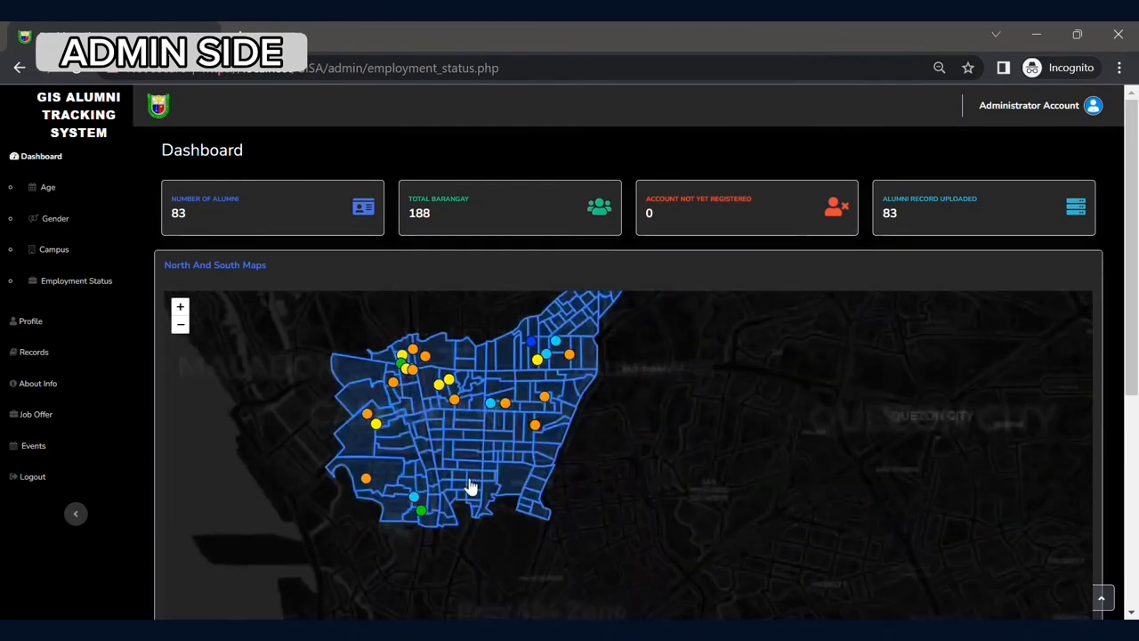
scroll(480, 610, "up", 1)
left_click(433, 587)
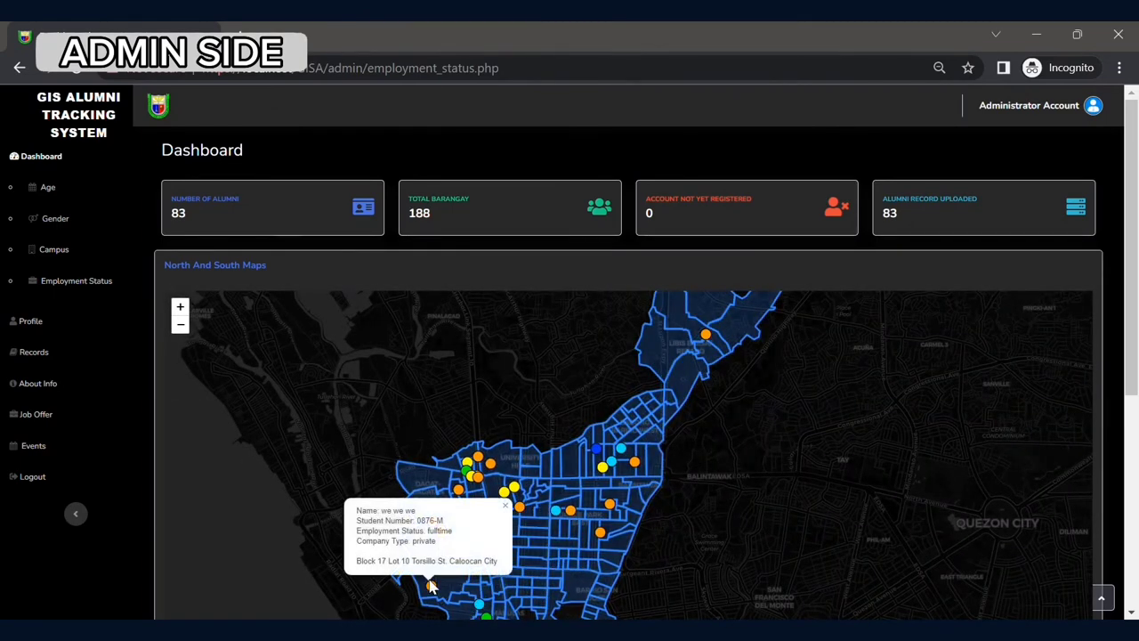
left_click(604, 534)
left_click(485, 474)
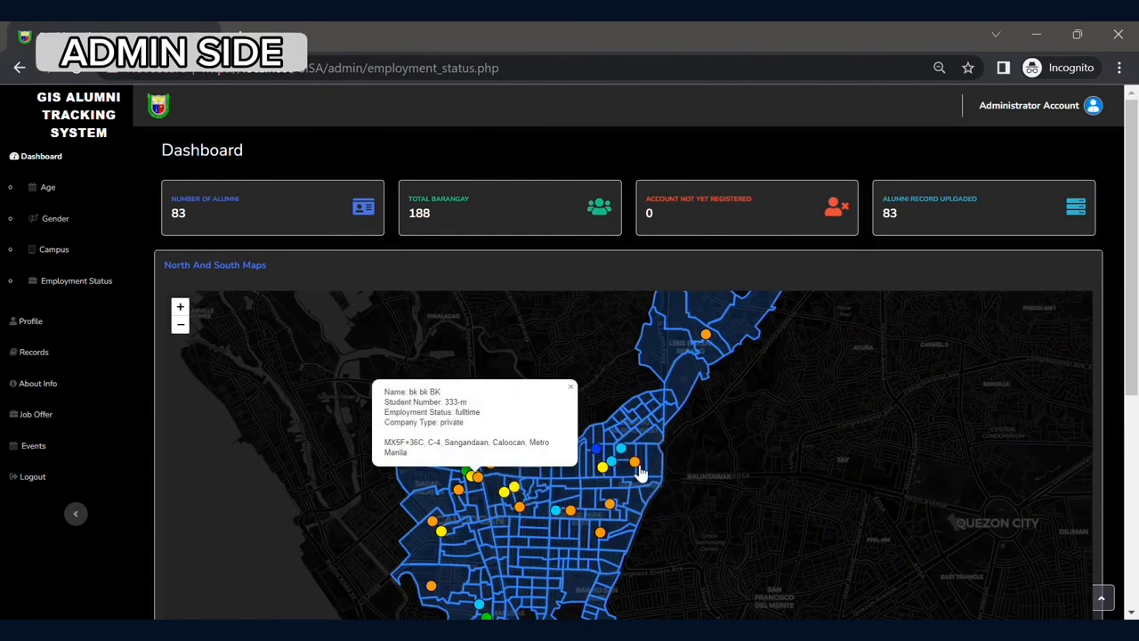
left_click(612, 464)
left_click(495, 465)
Pan the map north, then scroll down to review the employment status chart and back up.
left_click_drag(498, 467, 498, 316)
scroll(403, 532, "down", 2)
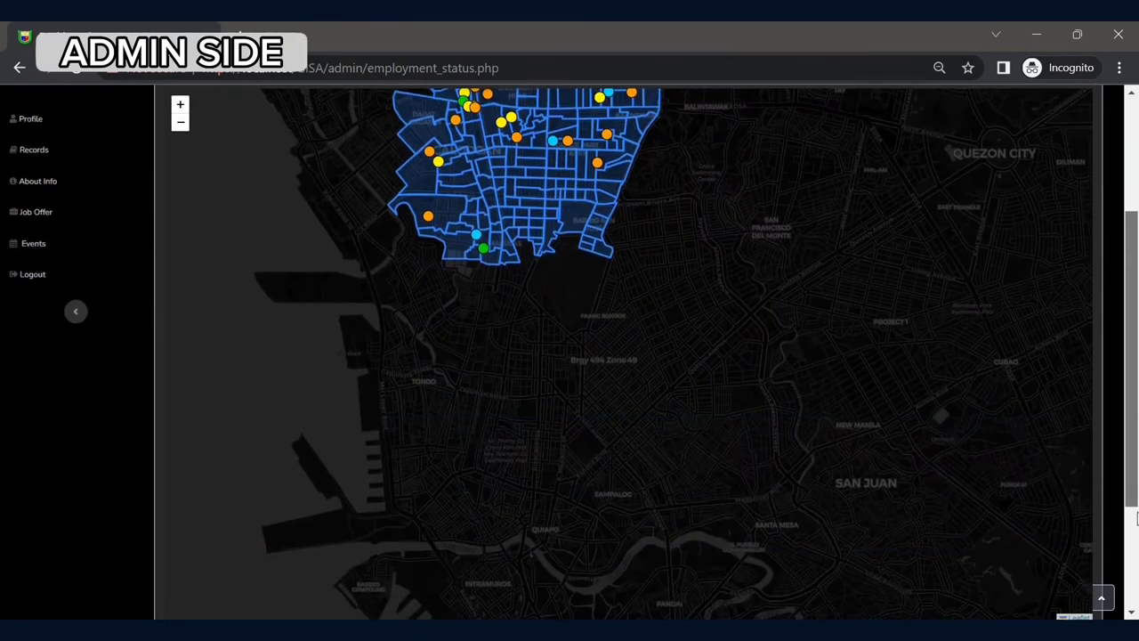
scroll(403, 532, "down", 2)
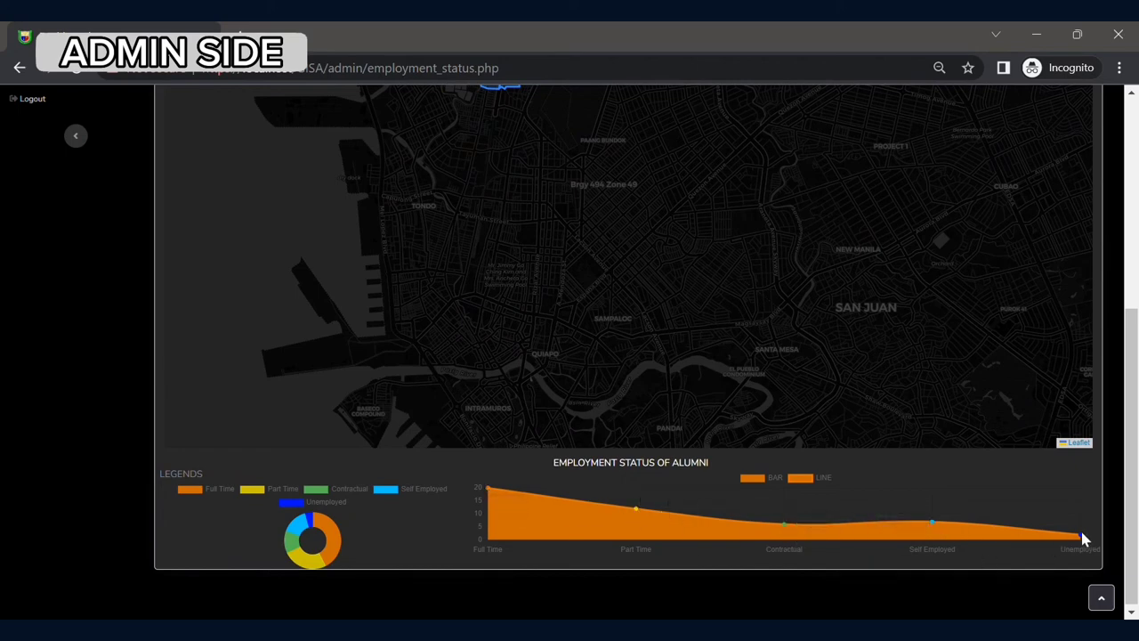
scroll(147, 331, "up", 5)
Visit the admin Profile, Job Offer, Records and Events pages, then log out.
left_click(31, 321)
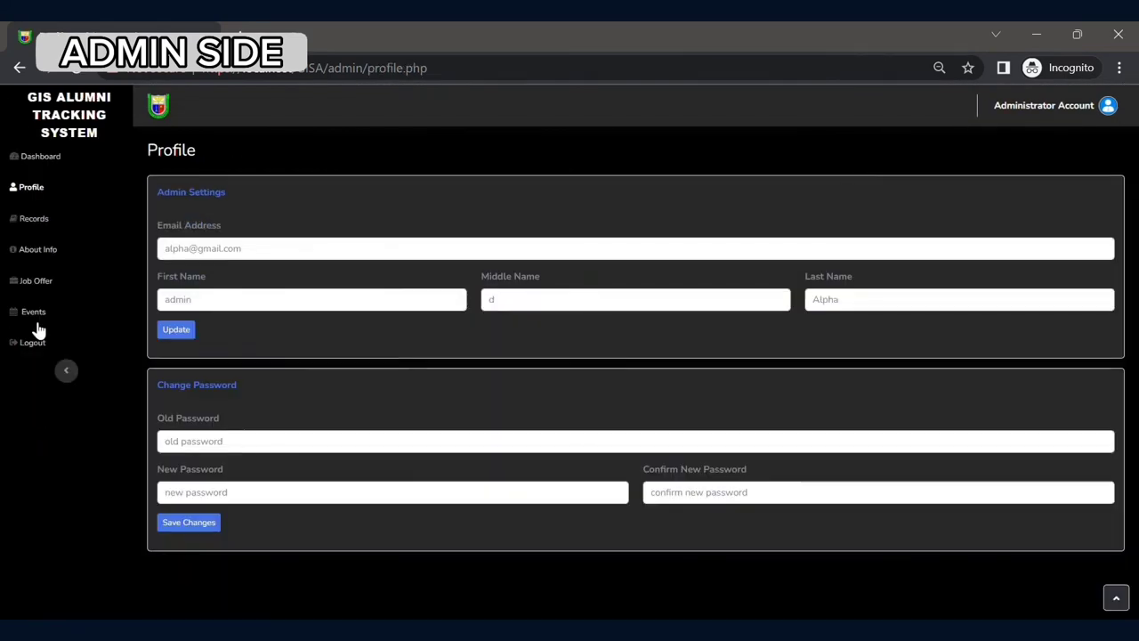
left_click(43, 281)
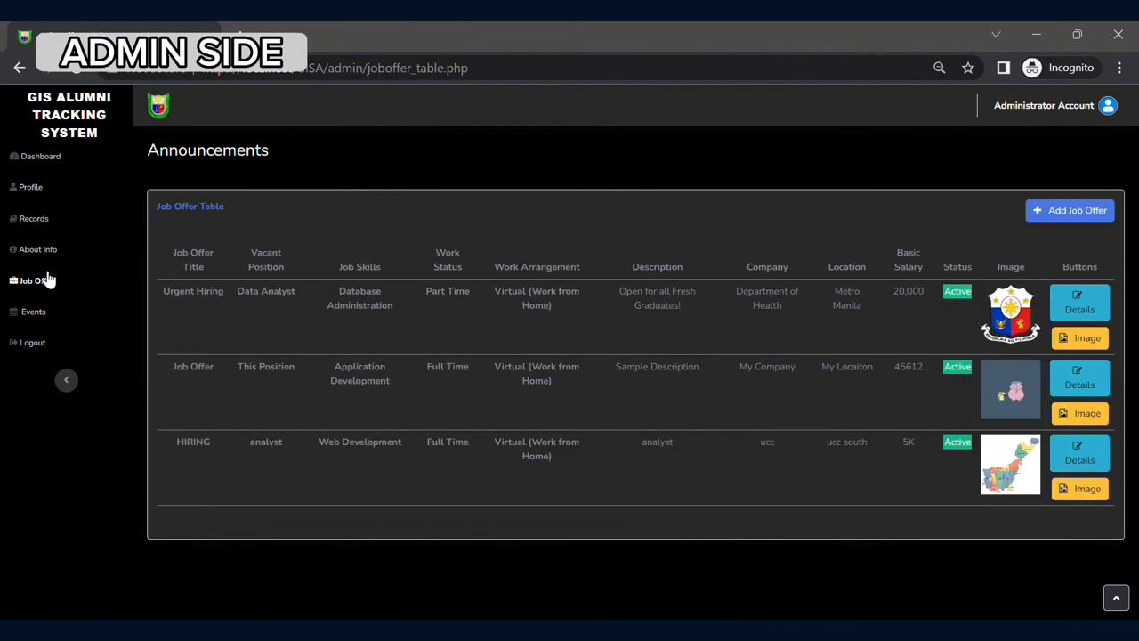
left_click(45, 222)
left_click(38, 281)
left_click(43, 314)
left_click(41, 346)
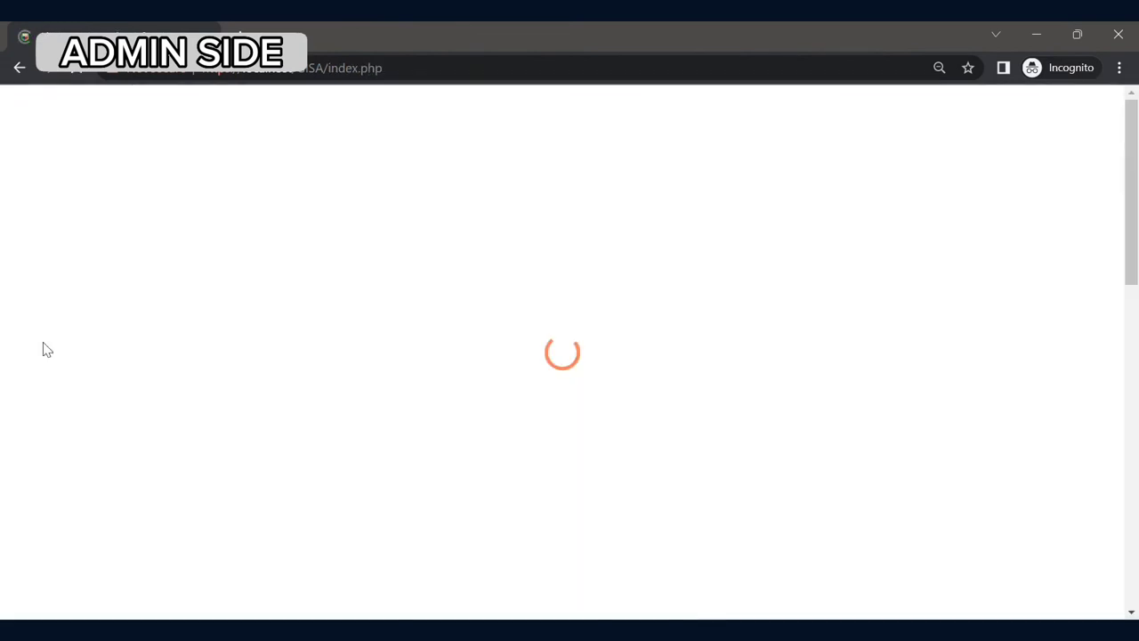